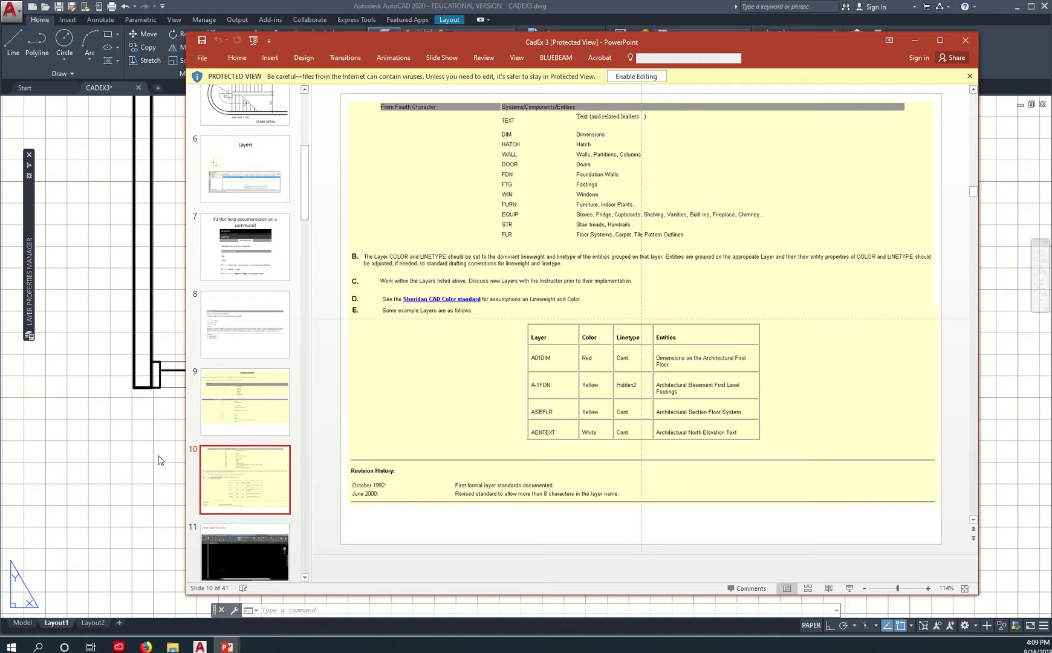
- Switch to AutoCAD and create a new layer named A01TEXT with the color red
click(159, 455)
mouse_move(33, 237)
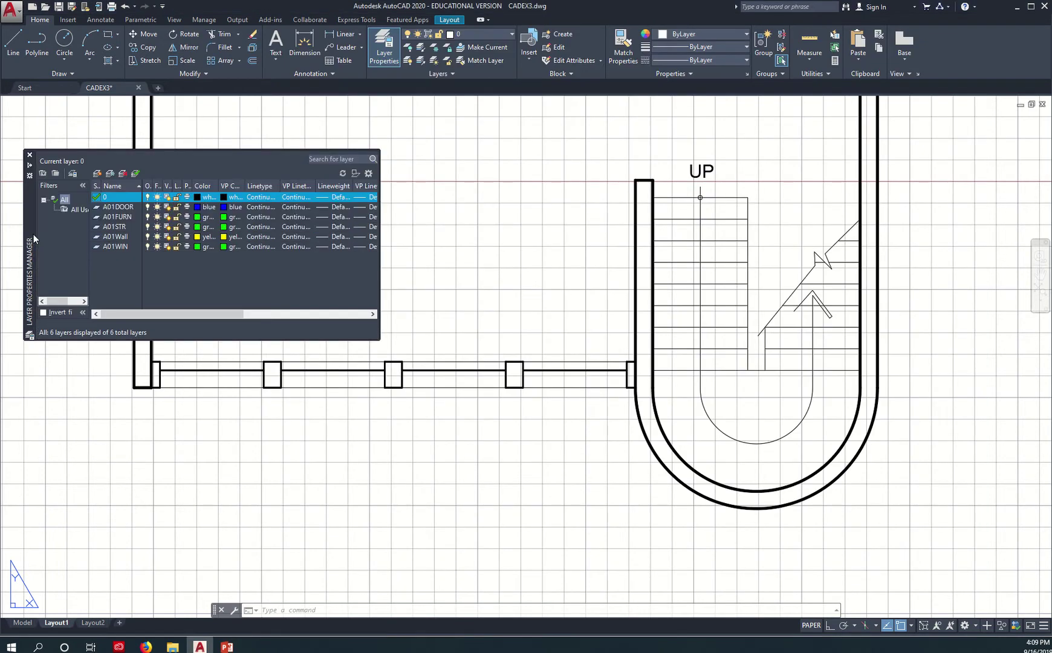
click(97, 175)
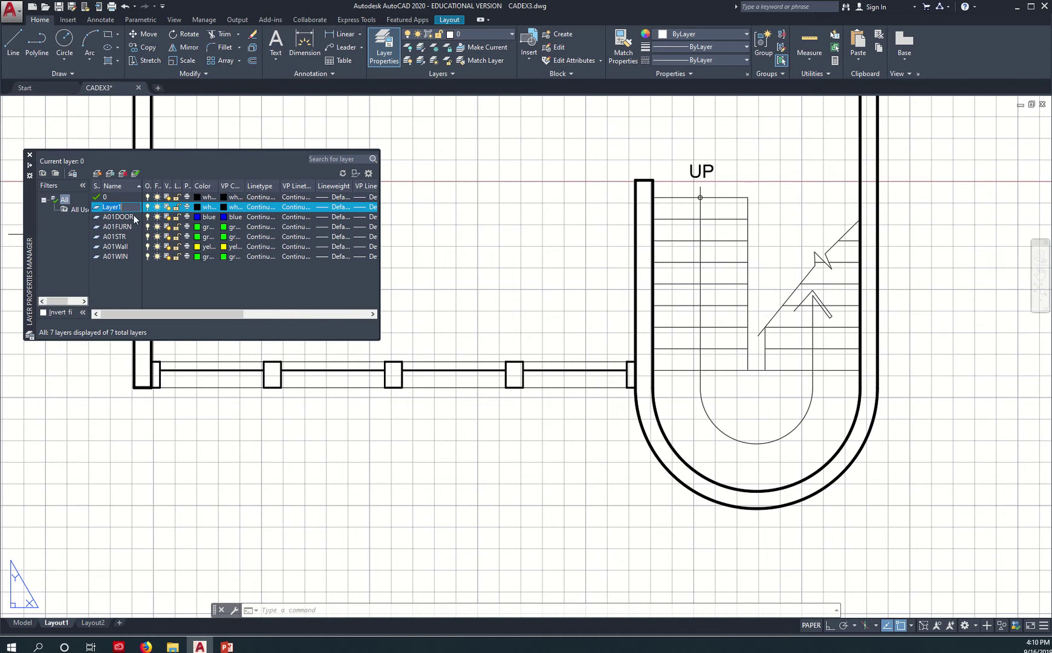
key(BackSpace)
click(197, 207)
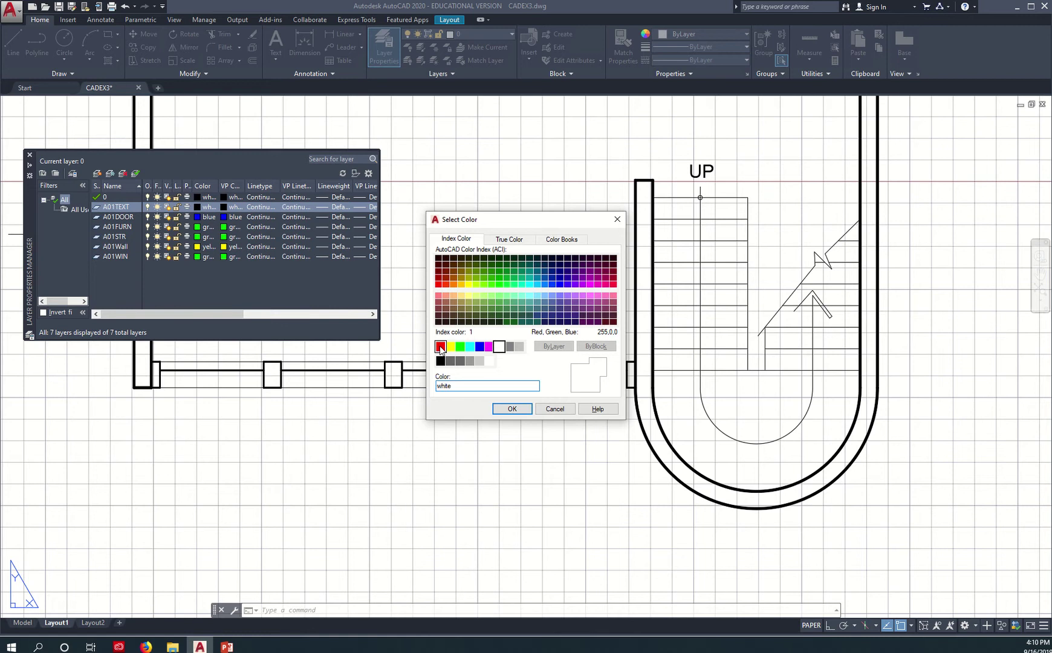
click(441, 345)
click(513, 409)
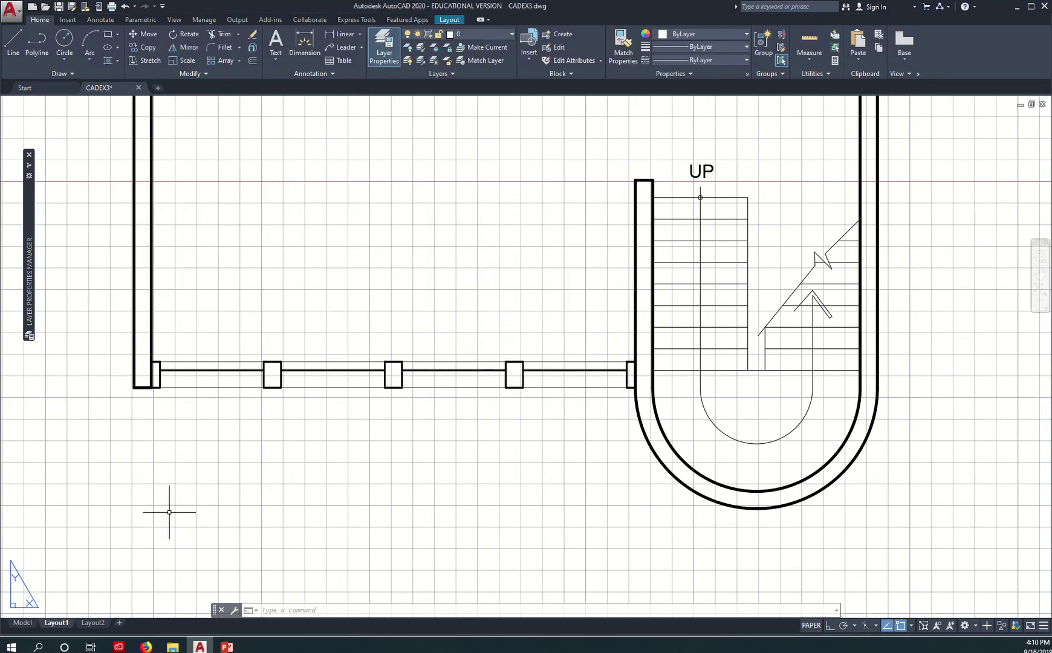
click(23, 623)
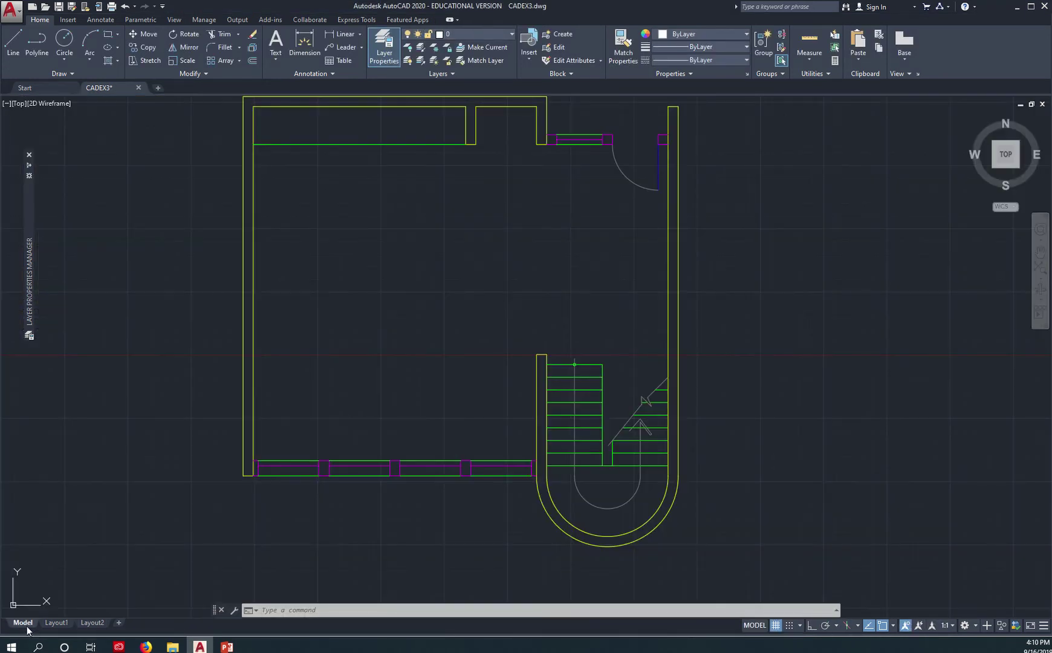
click(471, 35)
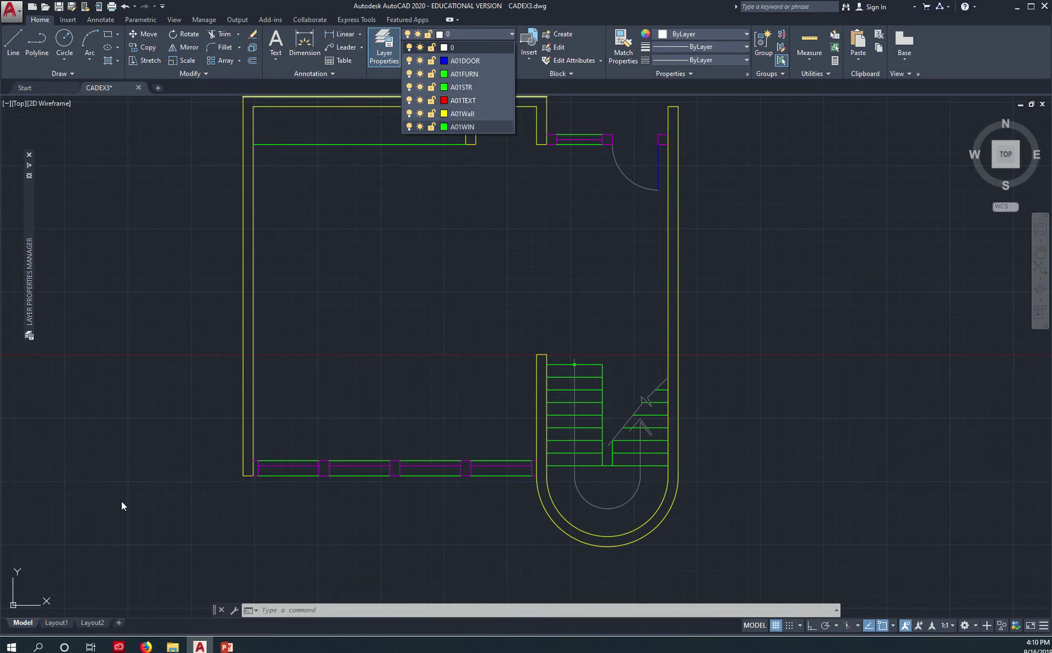
click(60, 623)
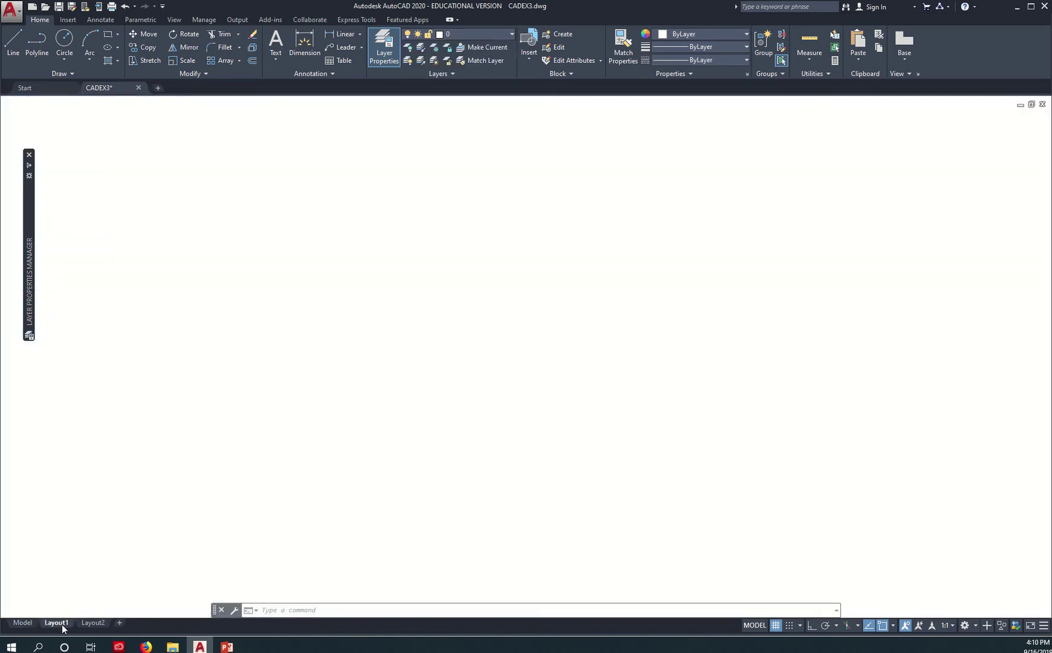
click(506, 35)
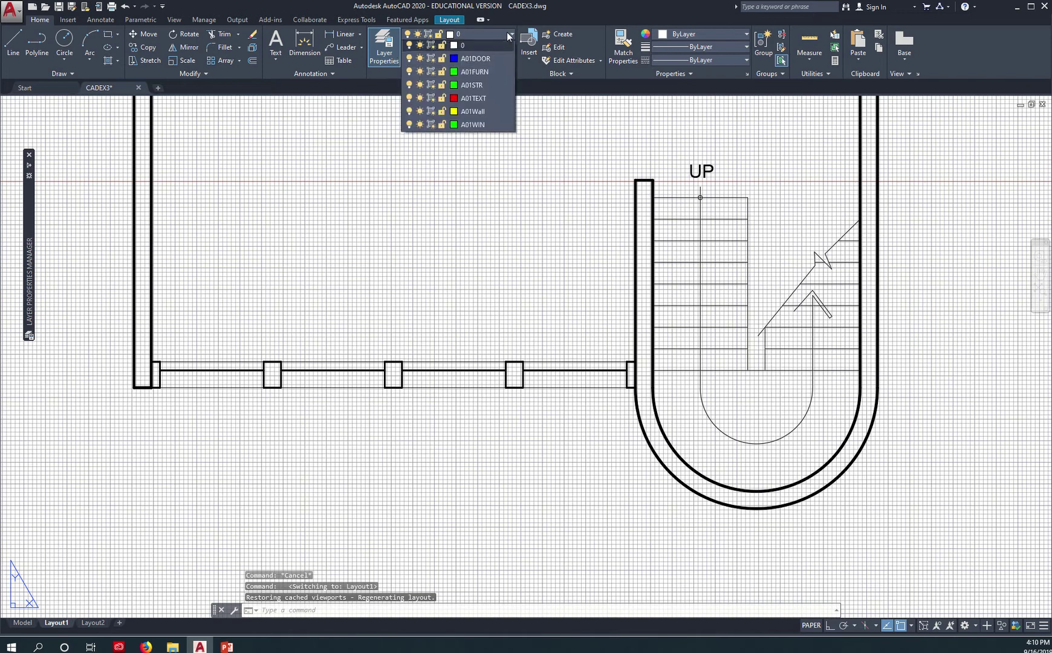
- Widen the Freeze, Lock, Plot, Color and VP Color columns and enlarge the Layer Properties Manager palette
click(29, 209)
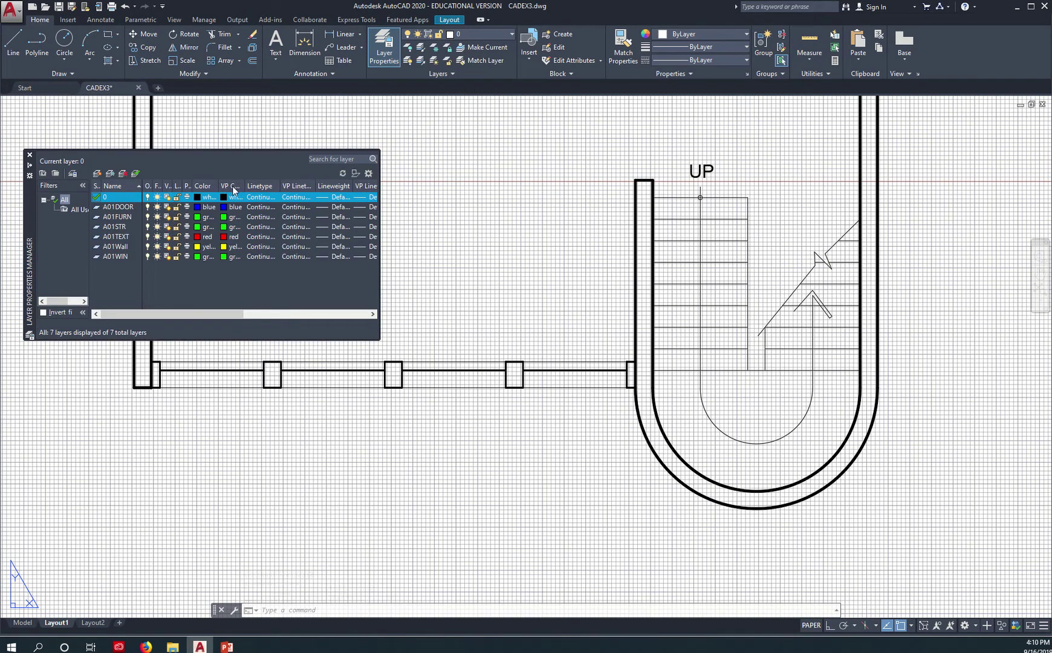
mouse_move(245, 186)
mouse_down()
mouse_move(258, 187)
mouse_move(229, 185)
mouse_up()
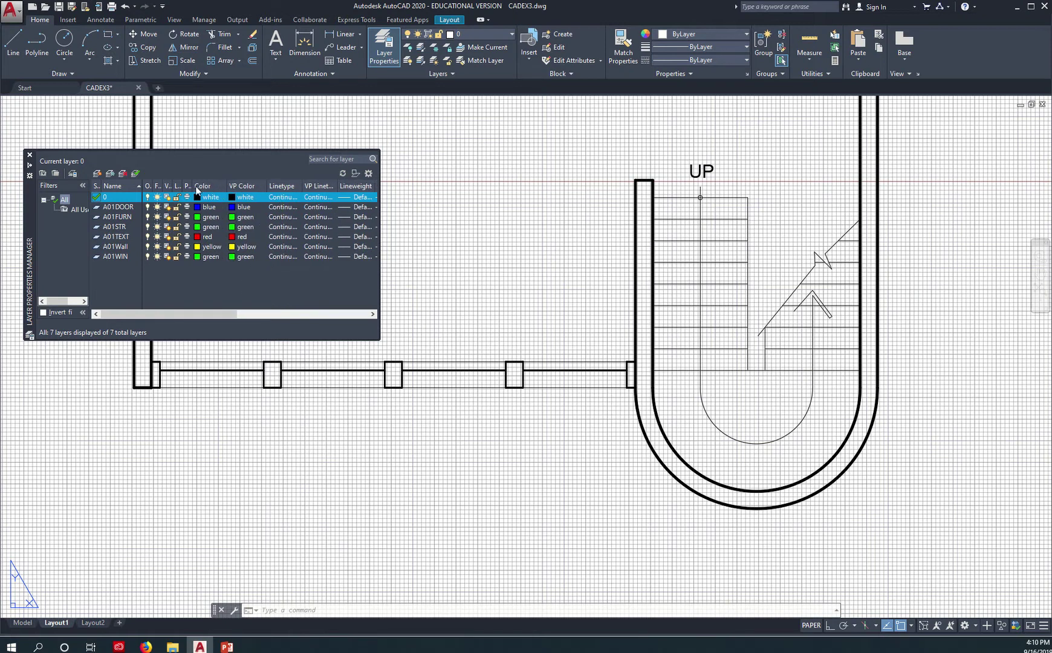
double_click(193, 185)
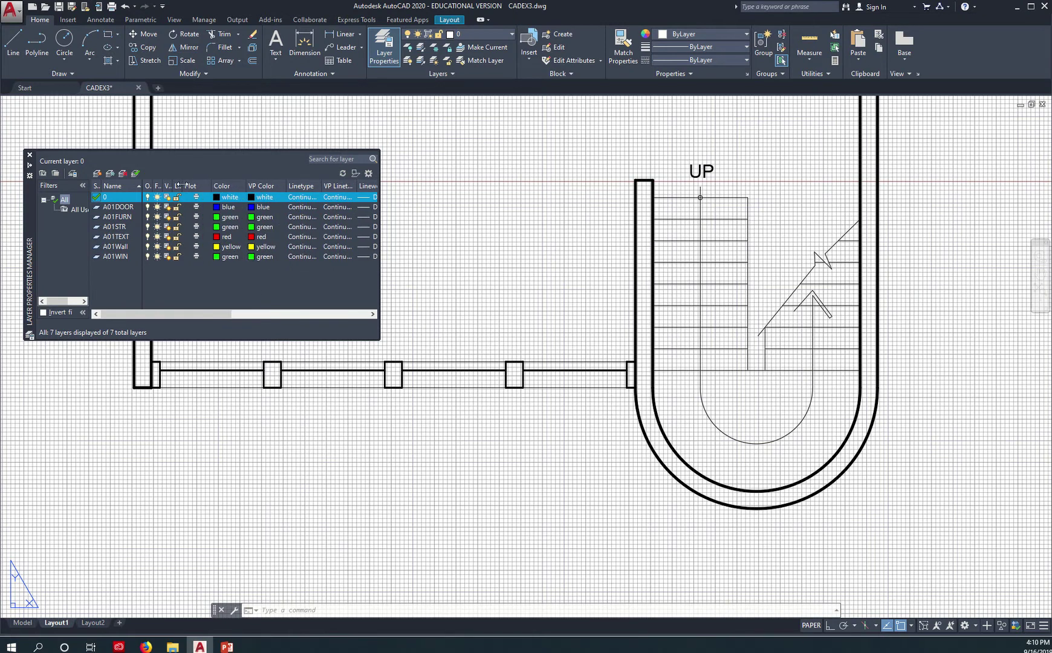
mouse_move(184, 186)
mouse_down()
mouse_move(196, 187)
mouse_move(169, 185)
mouse_up()
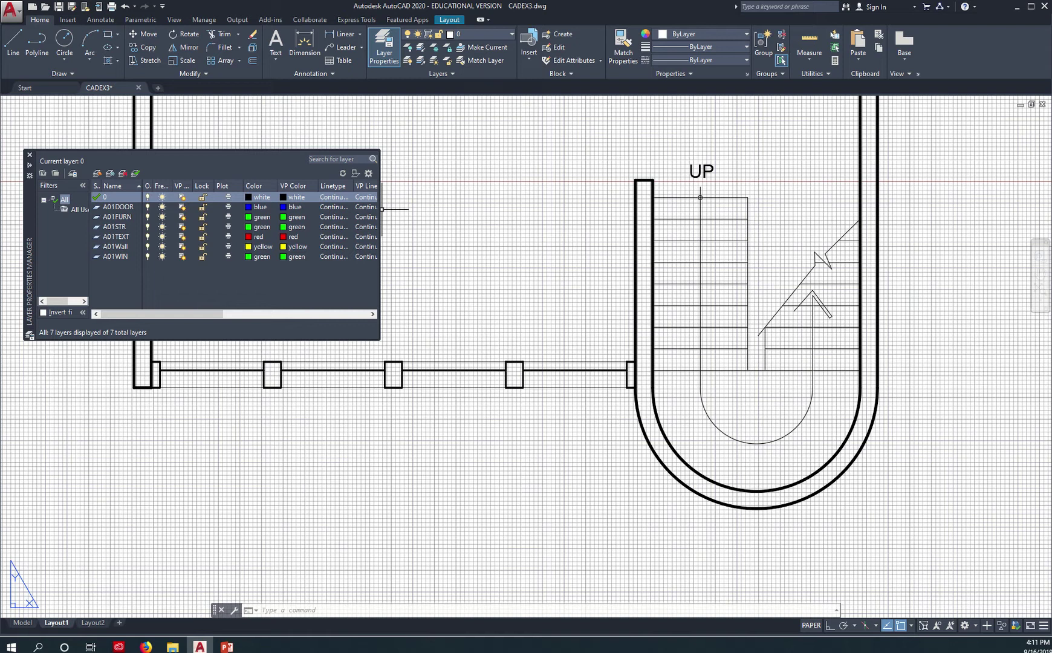
drag(380, 221, 501, 227)
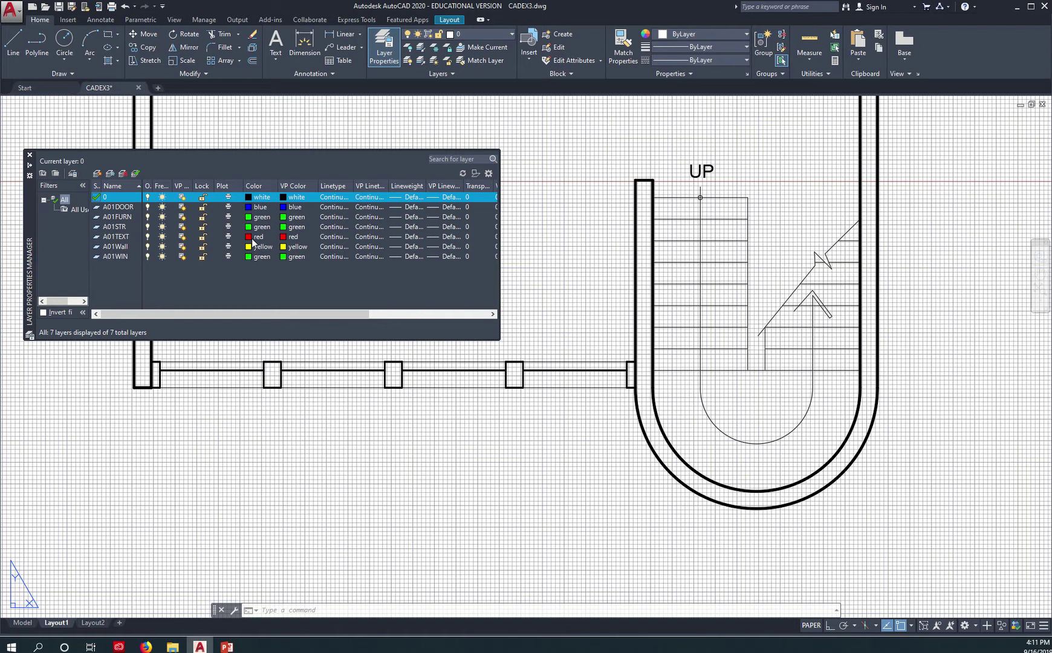
- Move the UP, LIVING / DINING AREAS, KITCHEN AREA and ENTRANCE labels in the layout onto layer A01TEXT
scroll(313, 454, down, 5)
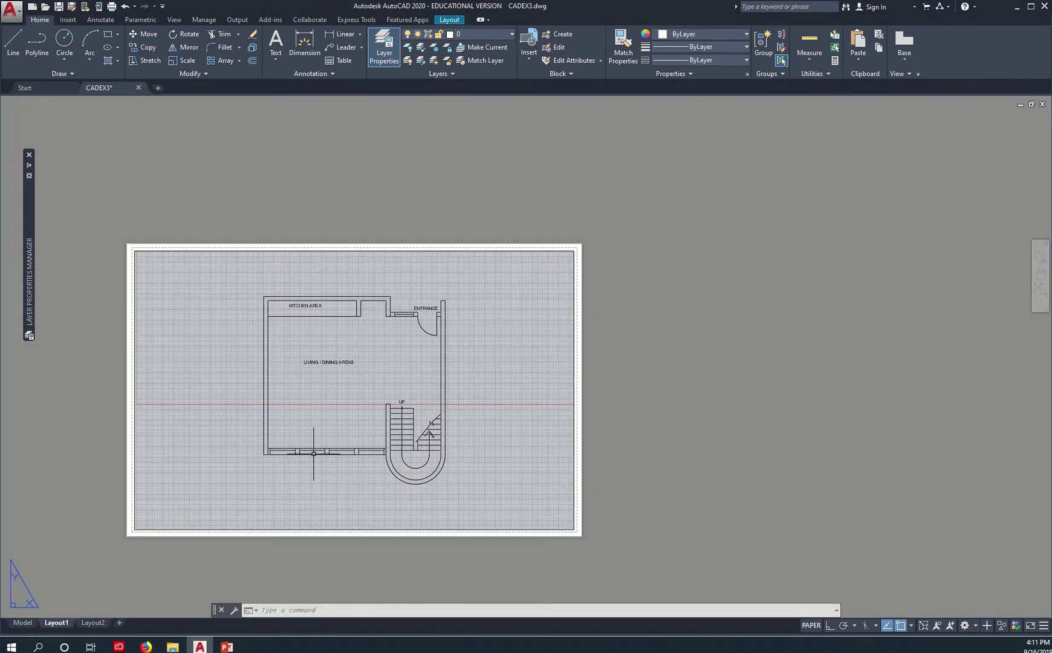
scroll(364, 376, up, 4)
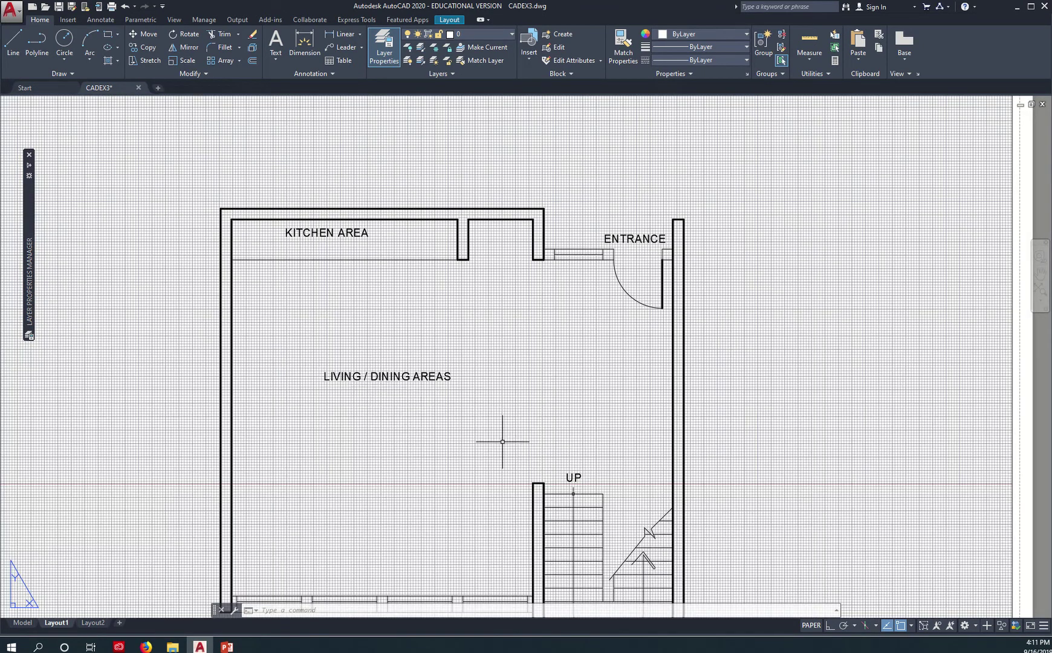
click(575, 478)
click(438, 376)
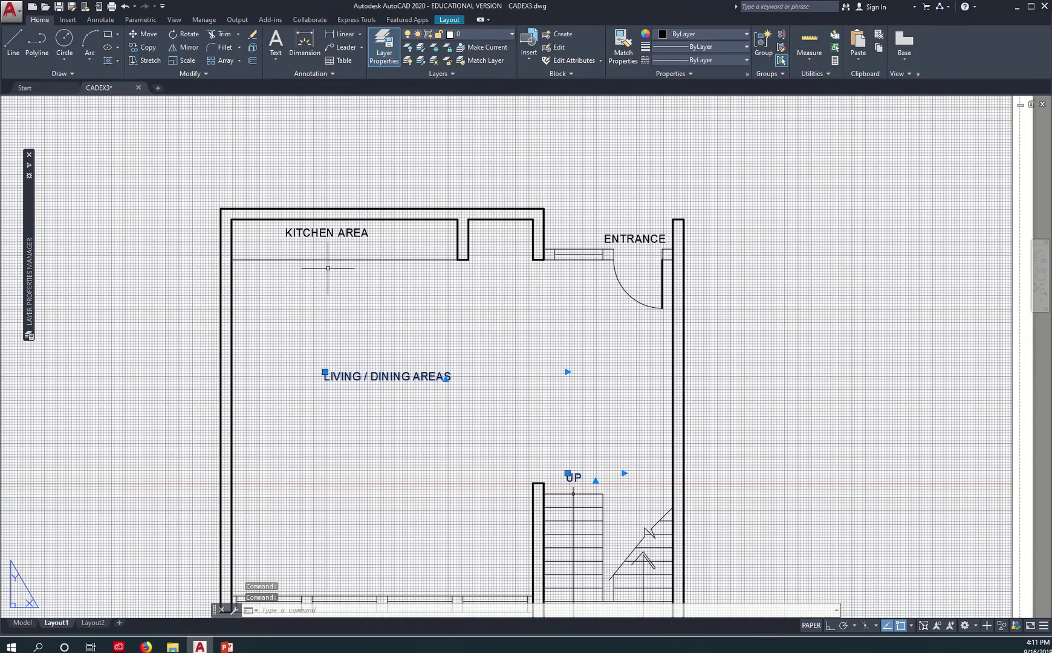
click(328, 235)
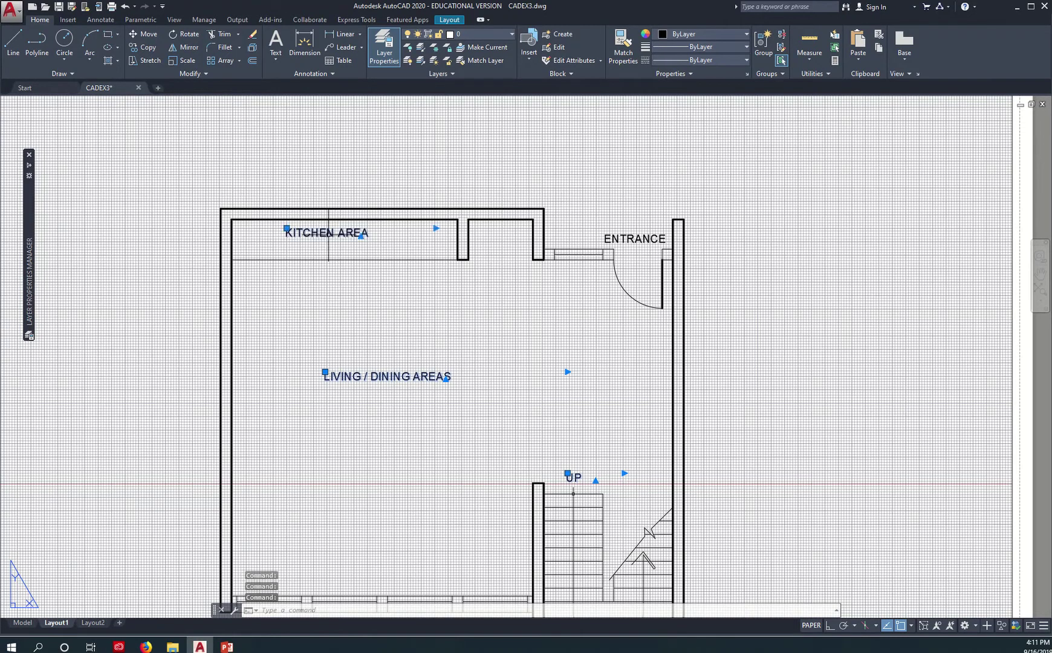
click(624, 240)
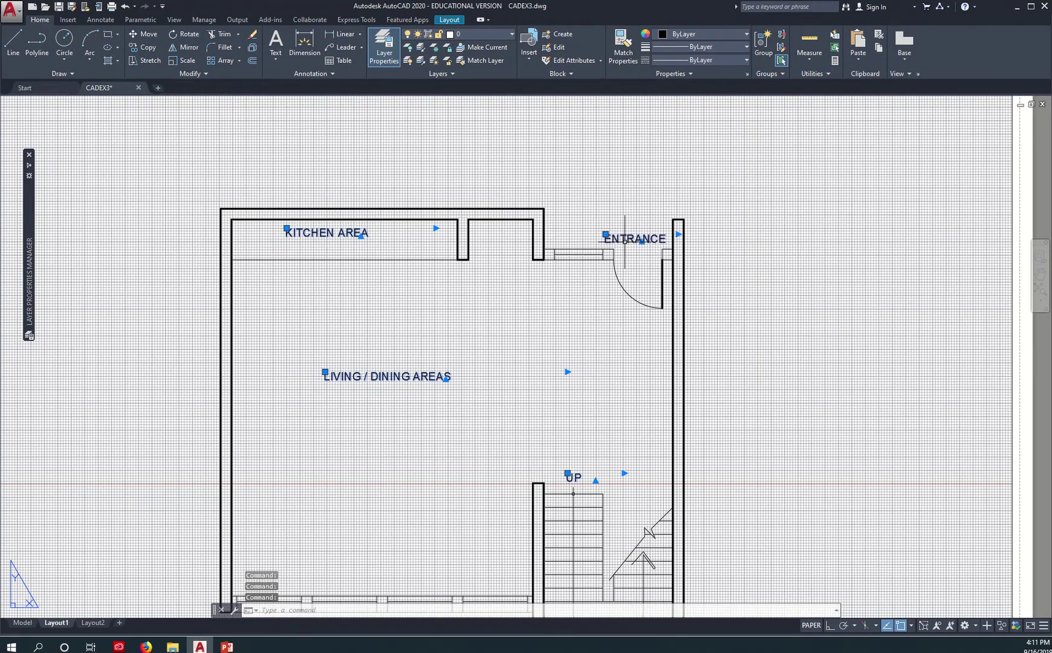
click(503, 32)
click(488, 103)
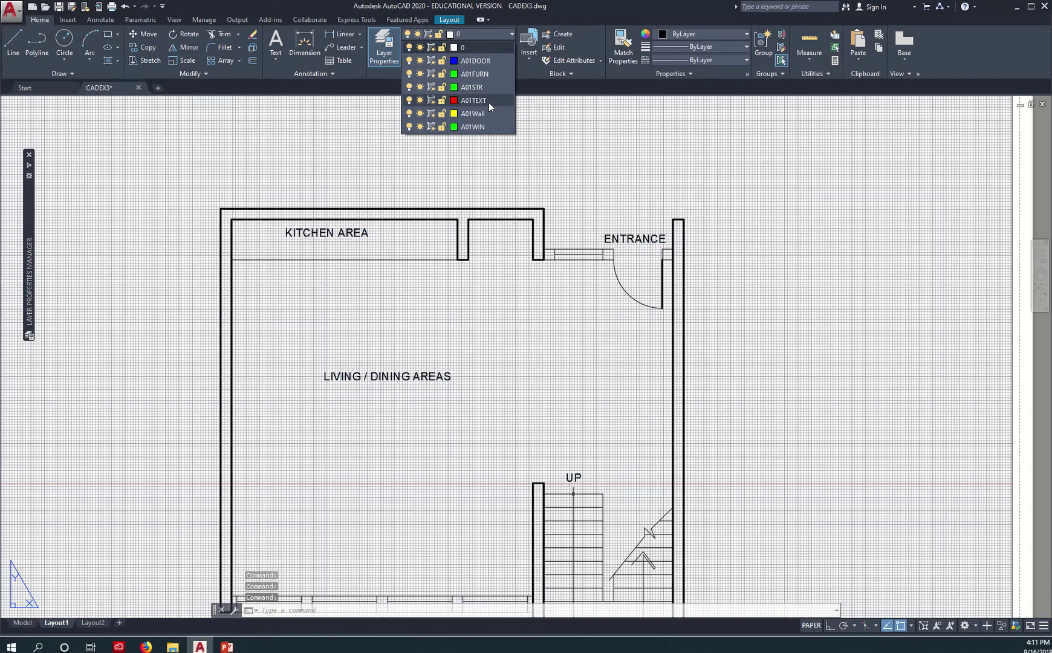
click(488, 102)
key(Escape)
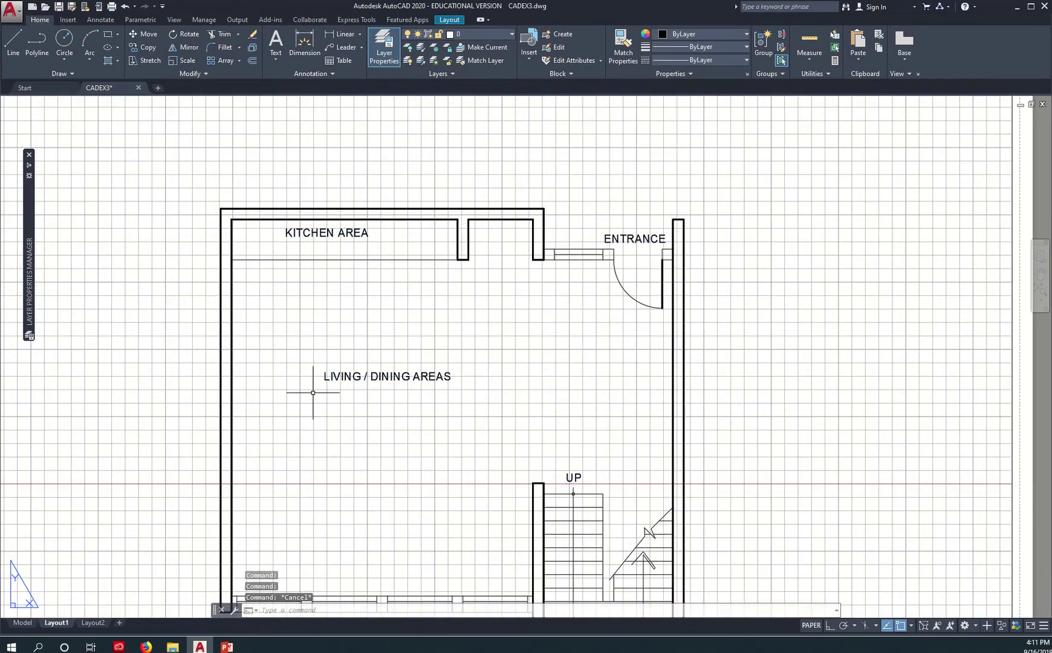
- Set A01Wall as the current layer with no objects selected
scroll(404, 419, down, 2)
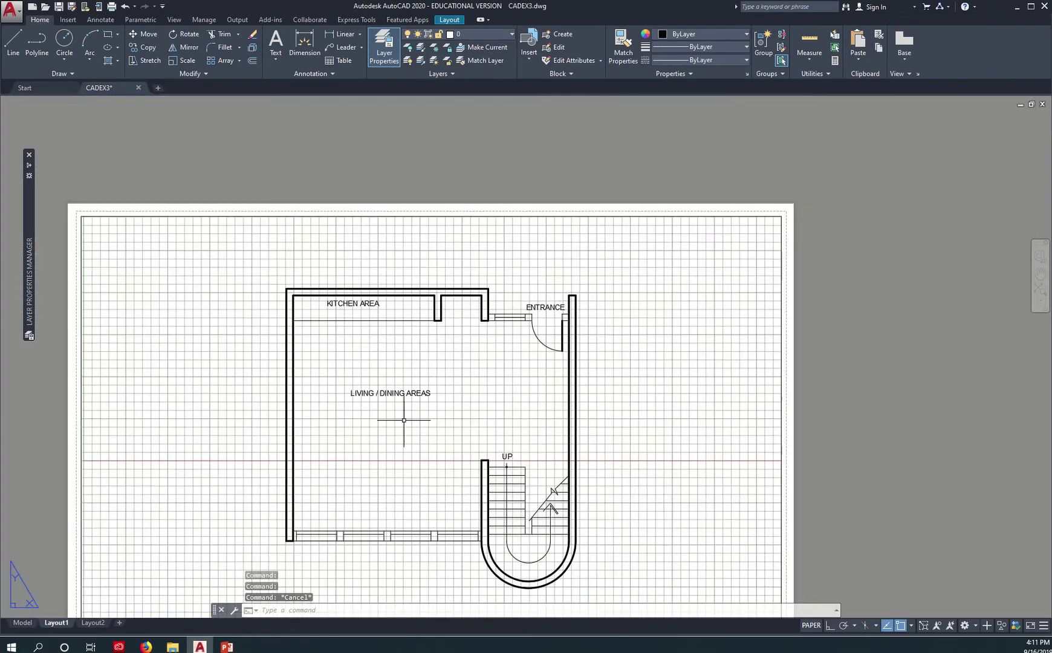
middle_drag(404, 419, 464, 314)
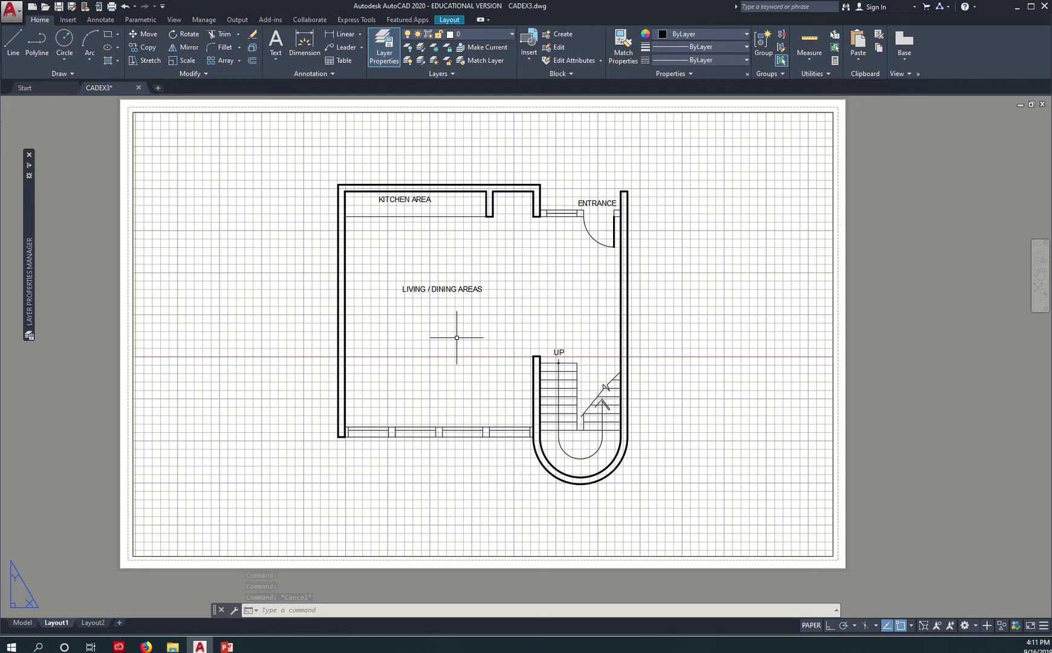
scroll(514, 374, up, 2)
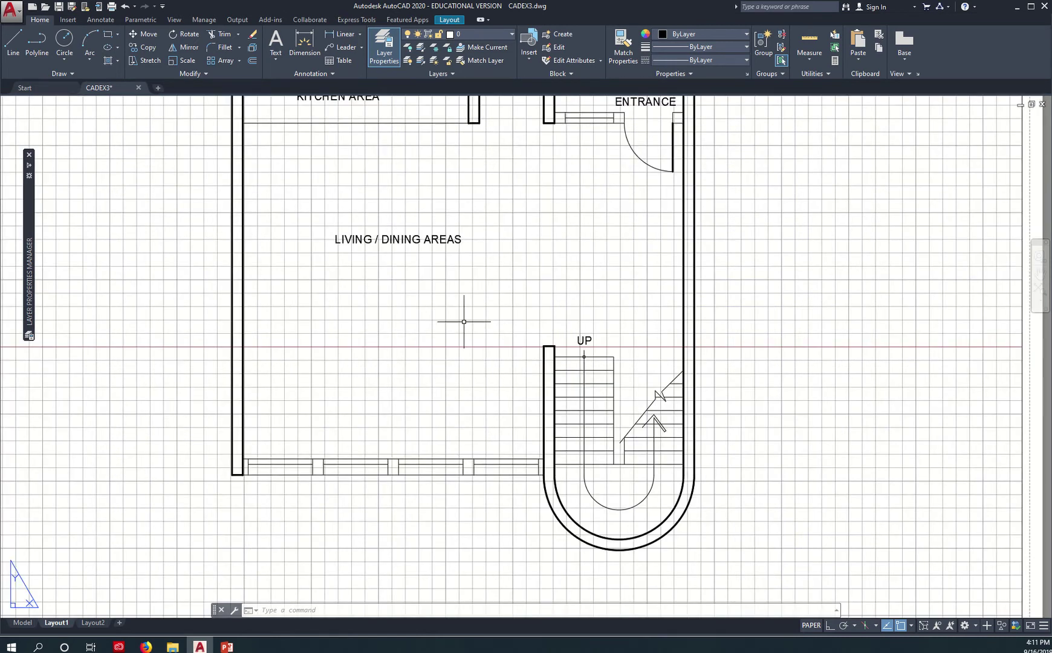
click(501, 37)
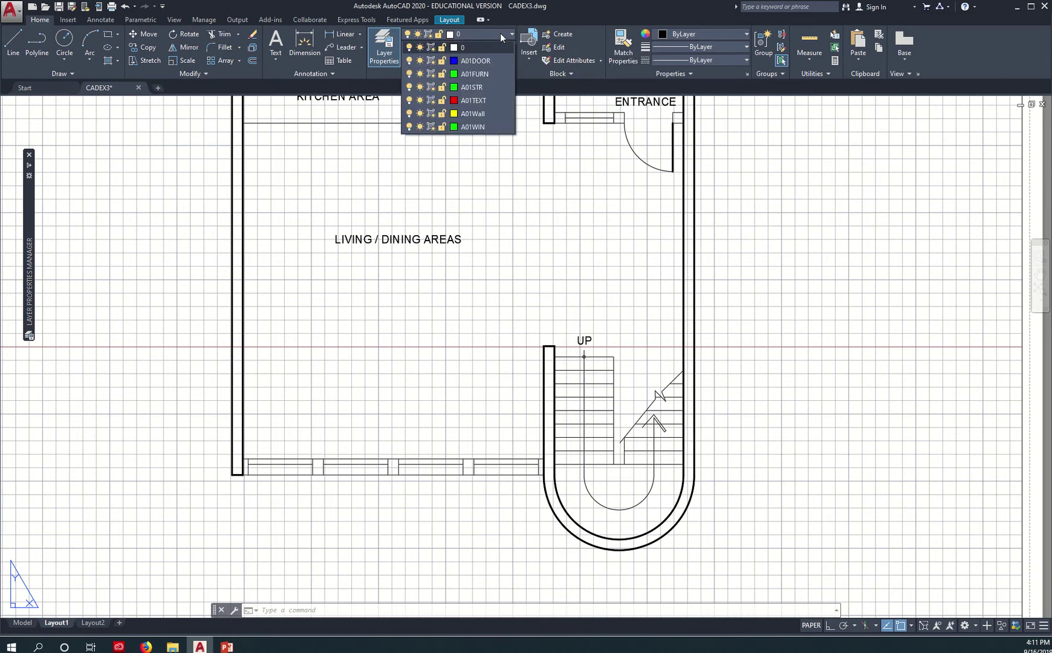
click(492, 115)
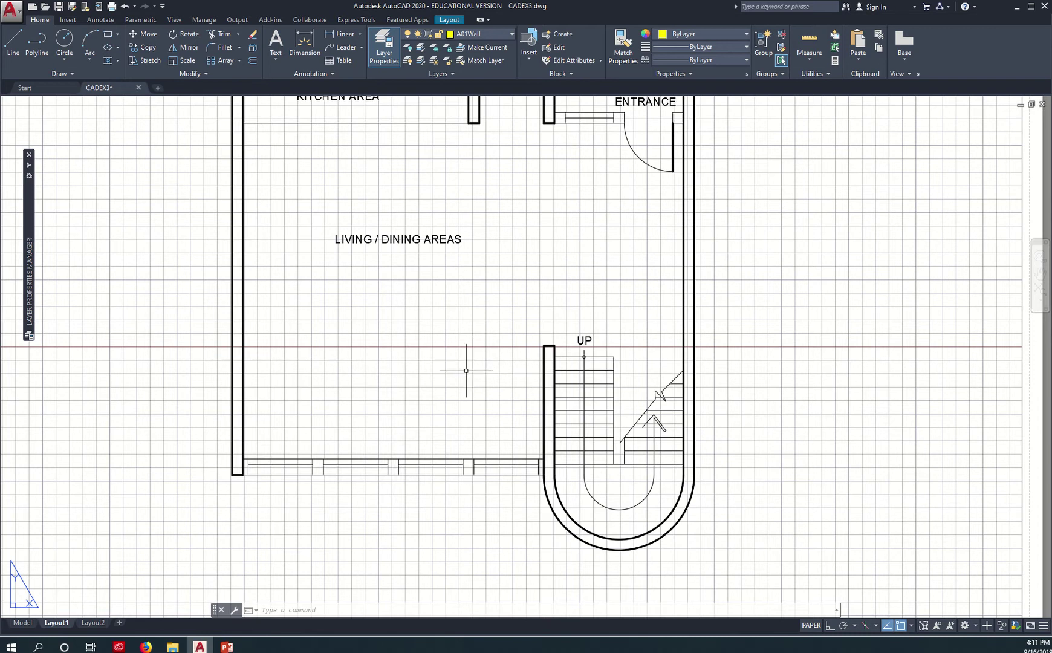
text(l)
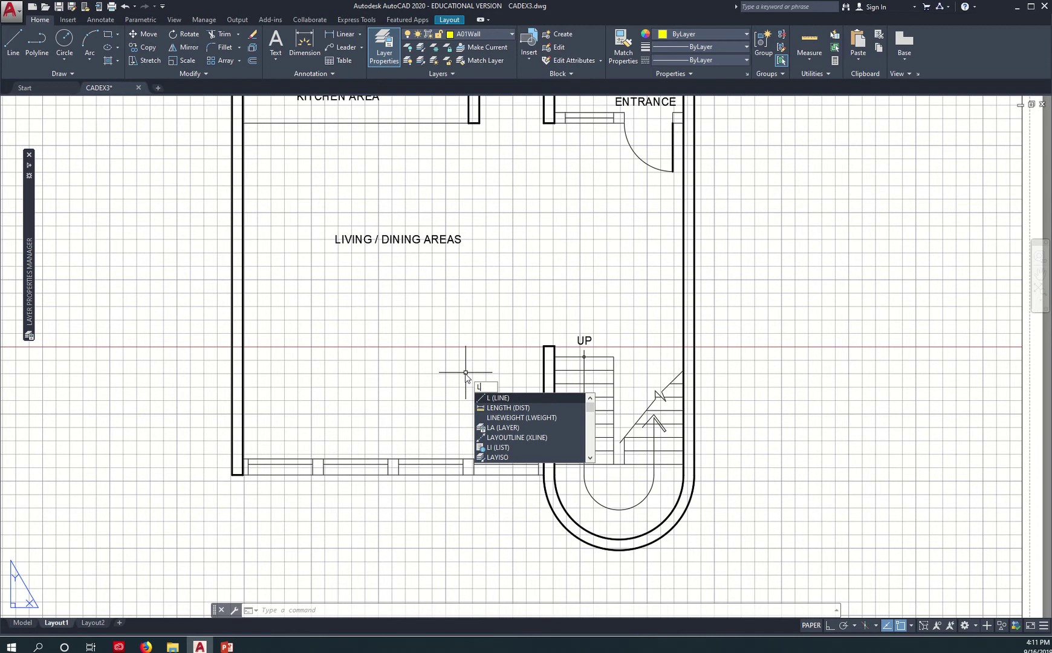
key(Escape)
key(Escape)
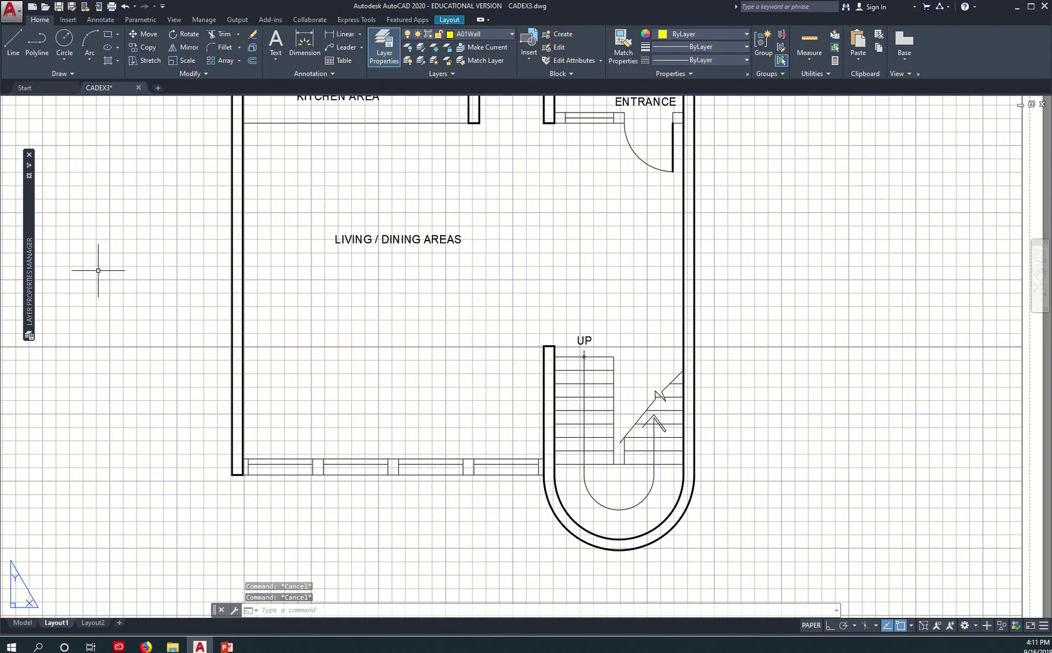
- Create a new layer based on A01Wall and name it A01MEZZ
mouse_move(24, 211)
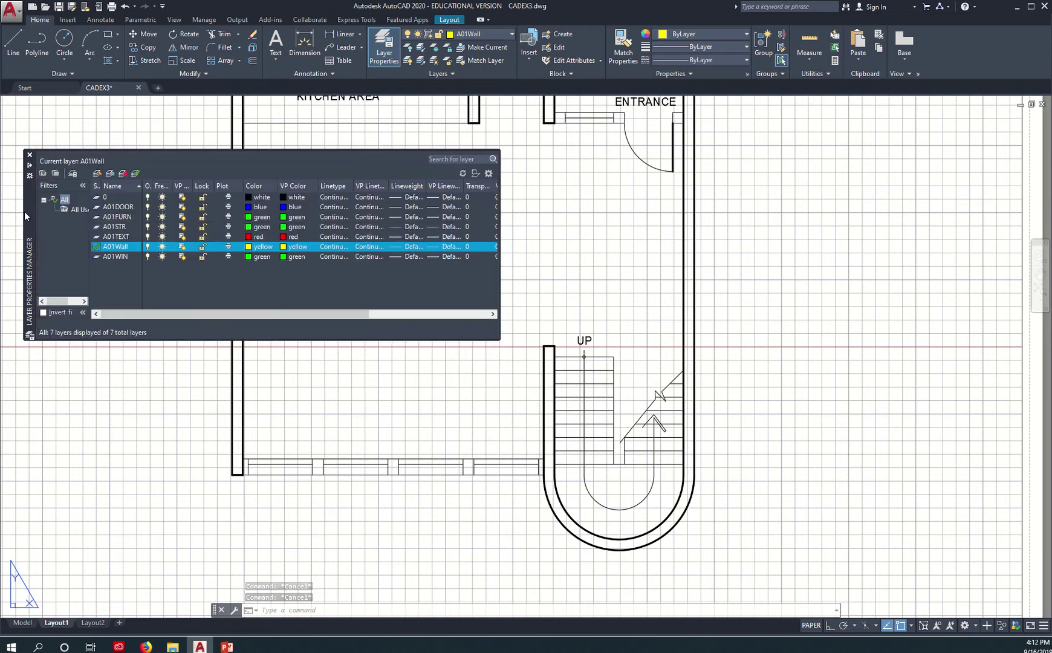
click(97, 174)
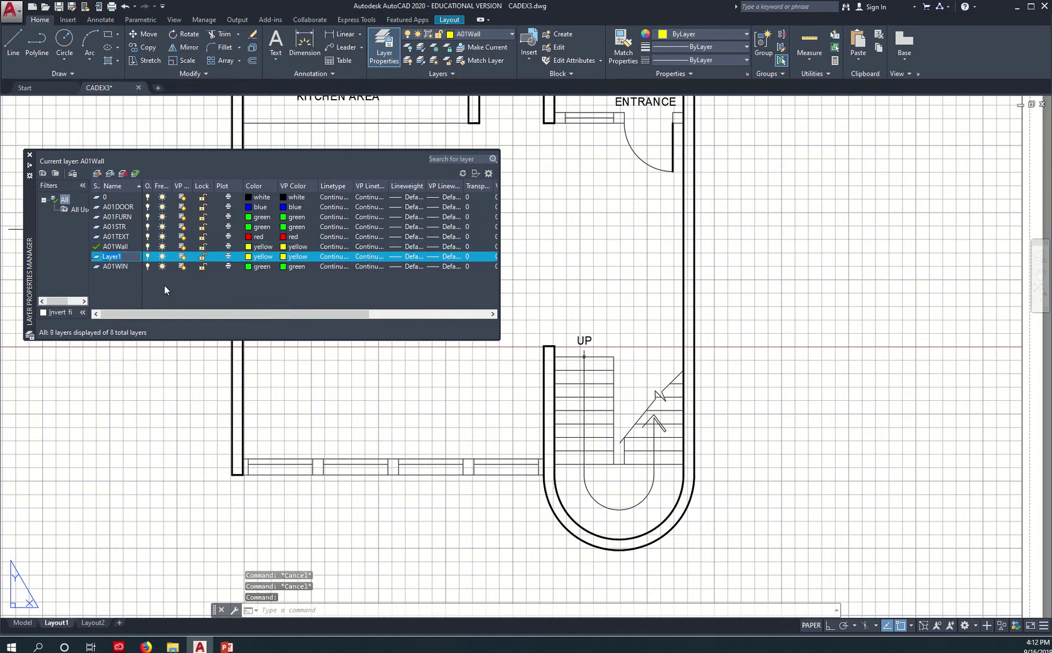
text(A)
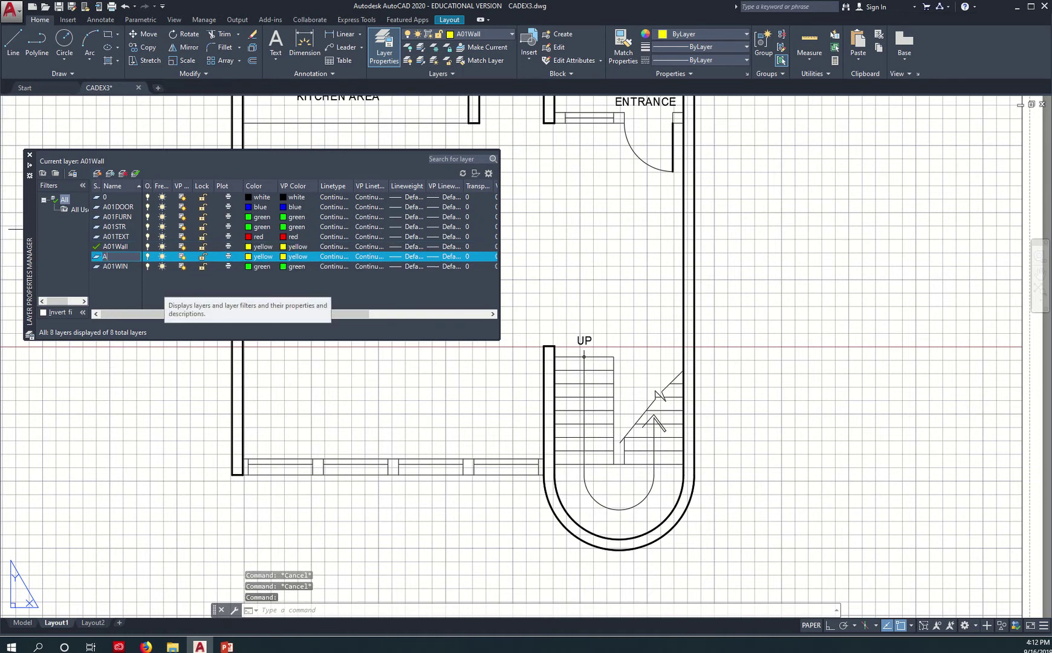
text(0)
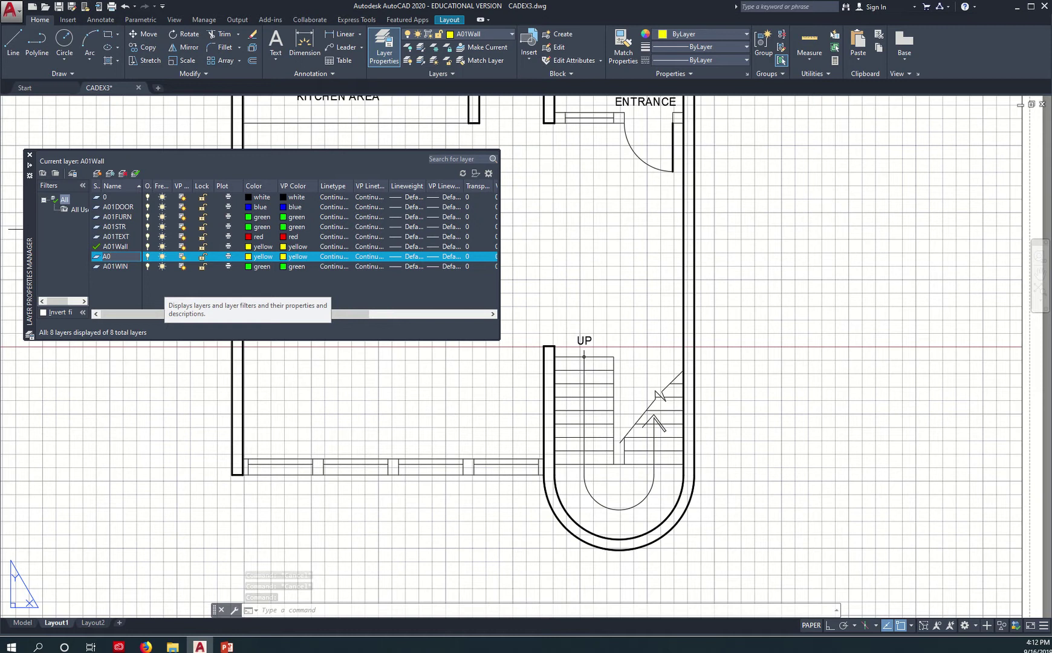
text(1MEZZ)
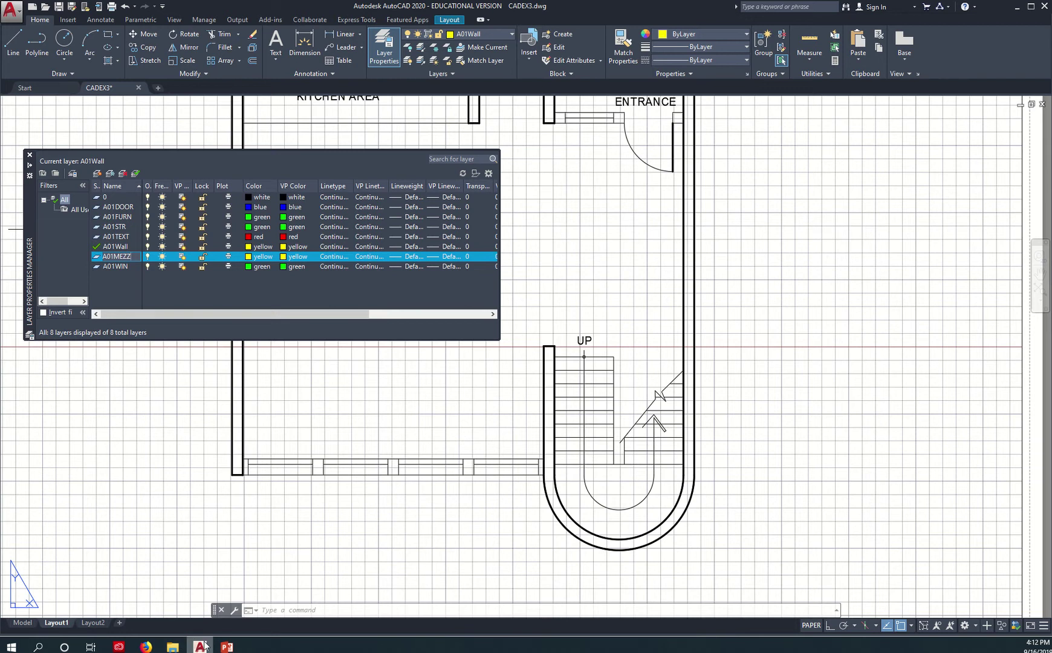
- Check the layer naming codes on the CadEx 3 PowerPoint slide, and return to the new layer's name in AutoCAD
mouse_move(227, 646)
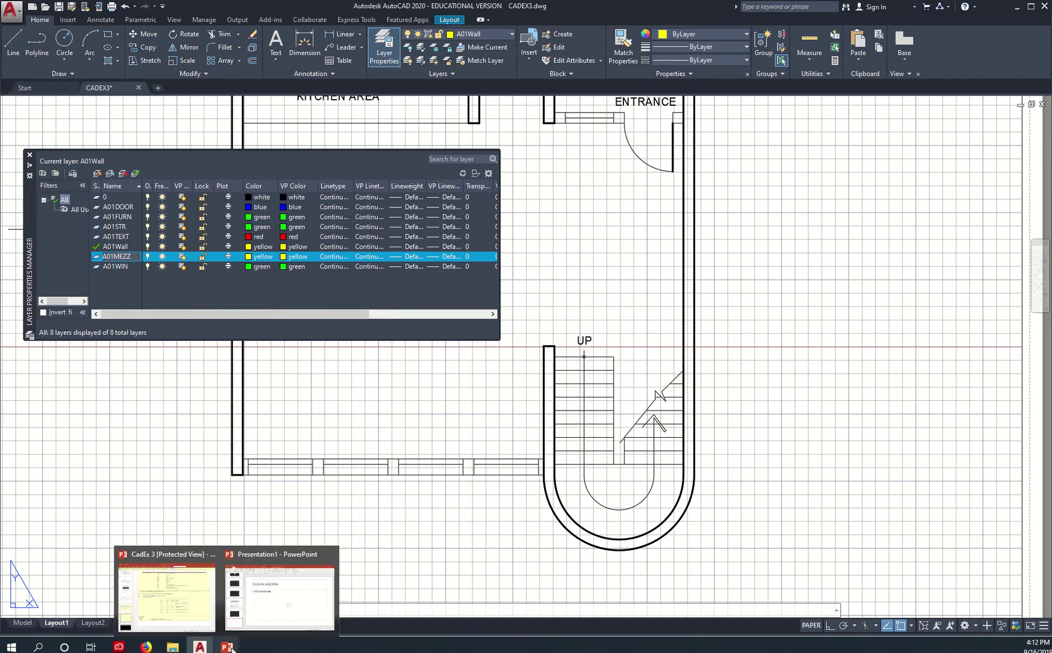
click(185, 603)
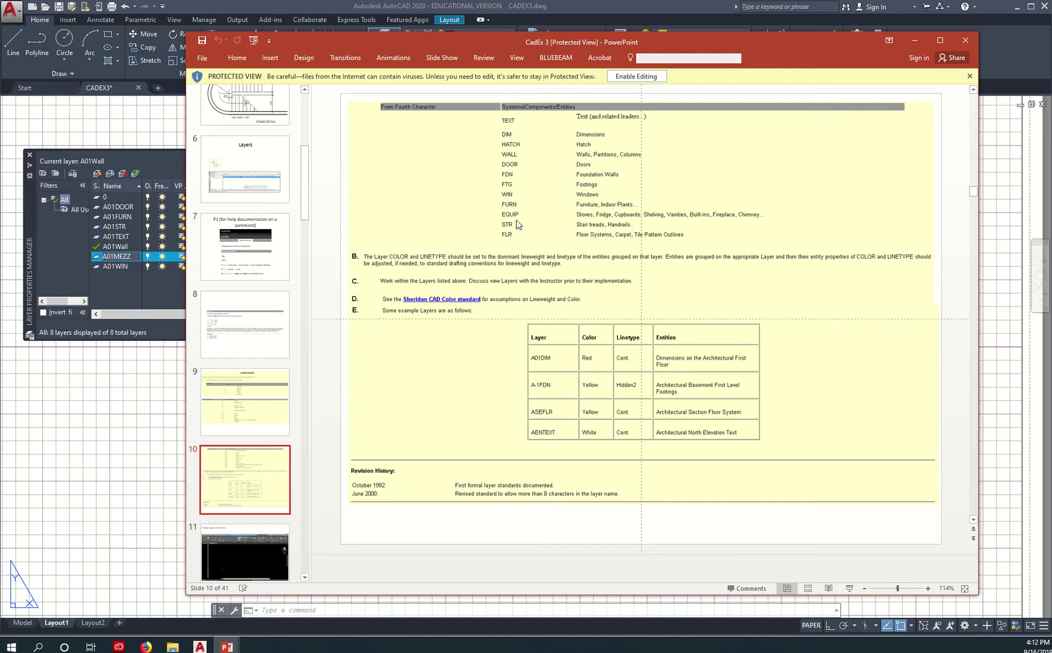
click(134, 255)
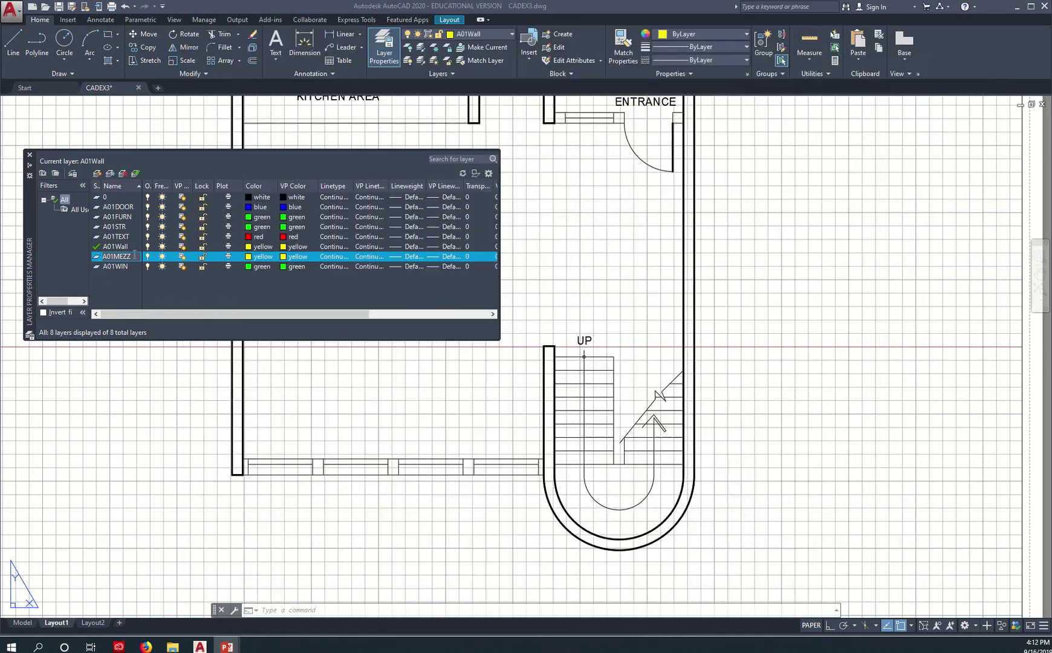
- Set the A01MEZZ layer's colour to red
click(250, 257)
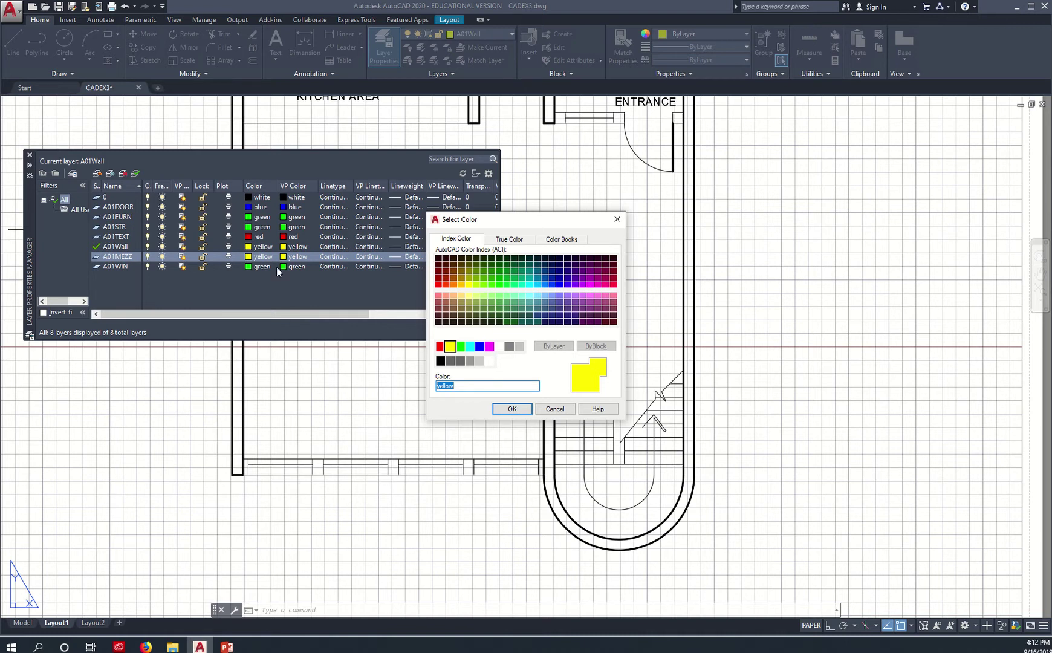
click(510, 347)
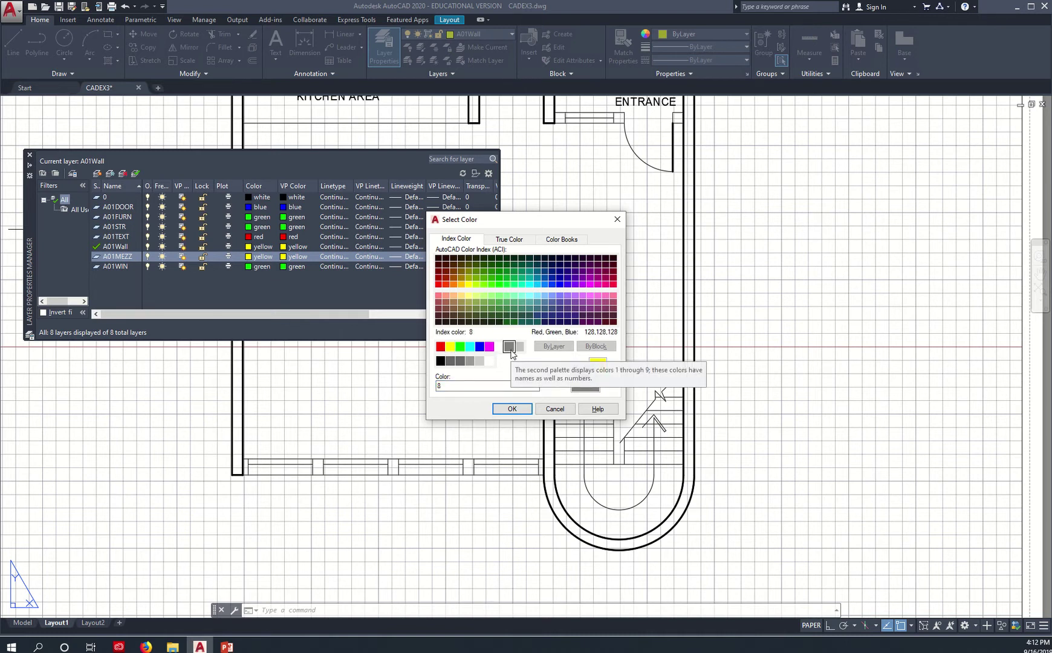
click(441, 347)
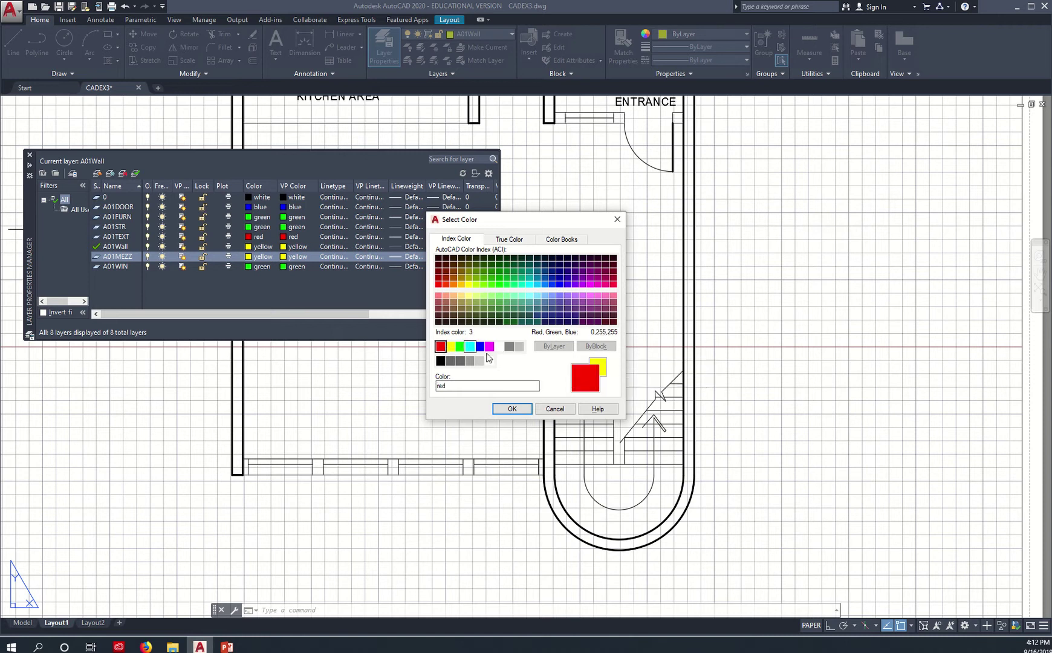
click(512, 409)
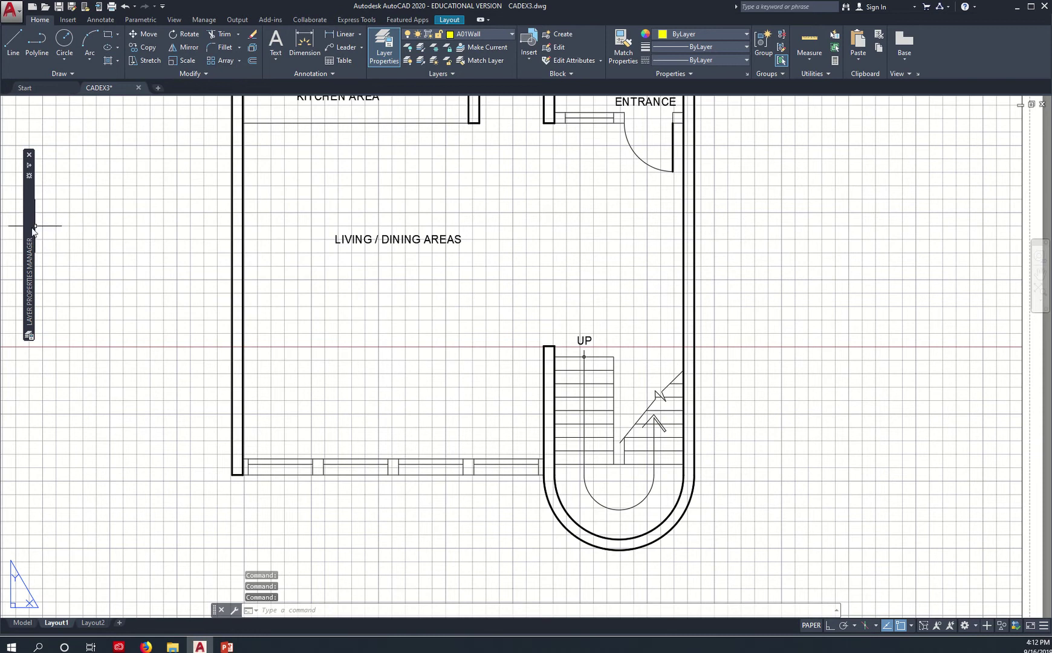
- Widen the layer list's Linetype column and pick ACAD_ISO02W100 among the loadable linetypes for A01MEZZ
mouse_move(32, 232)
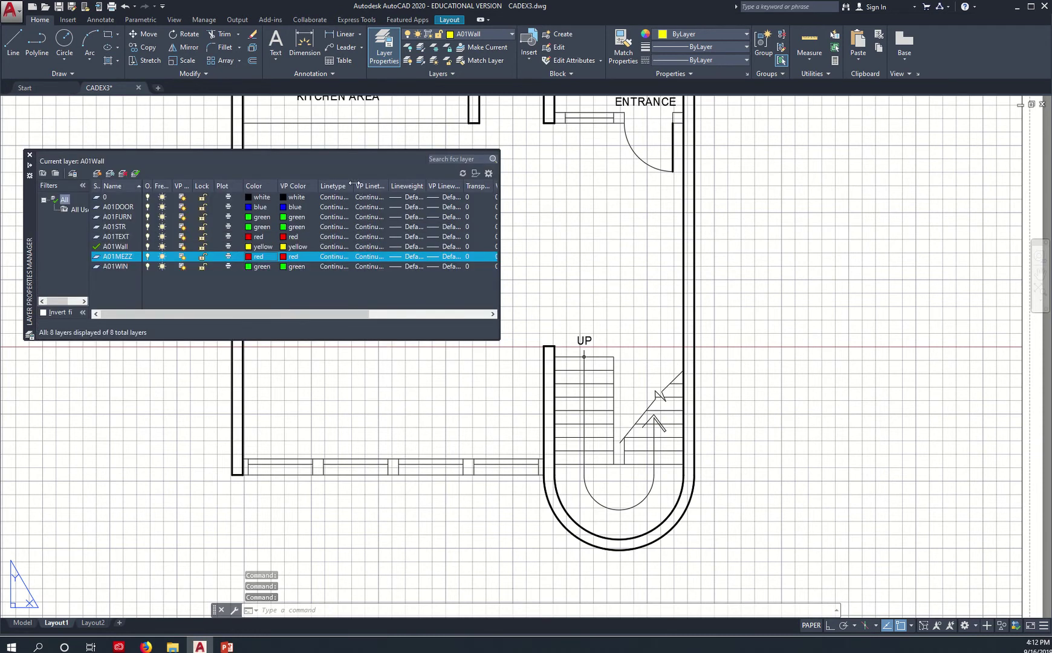
drag(369, 186, 386, 186)
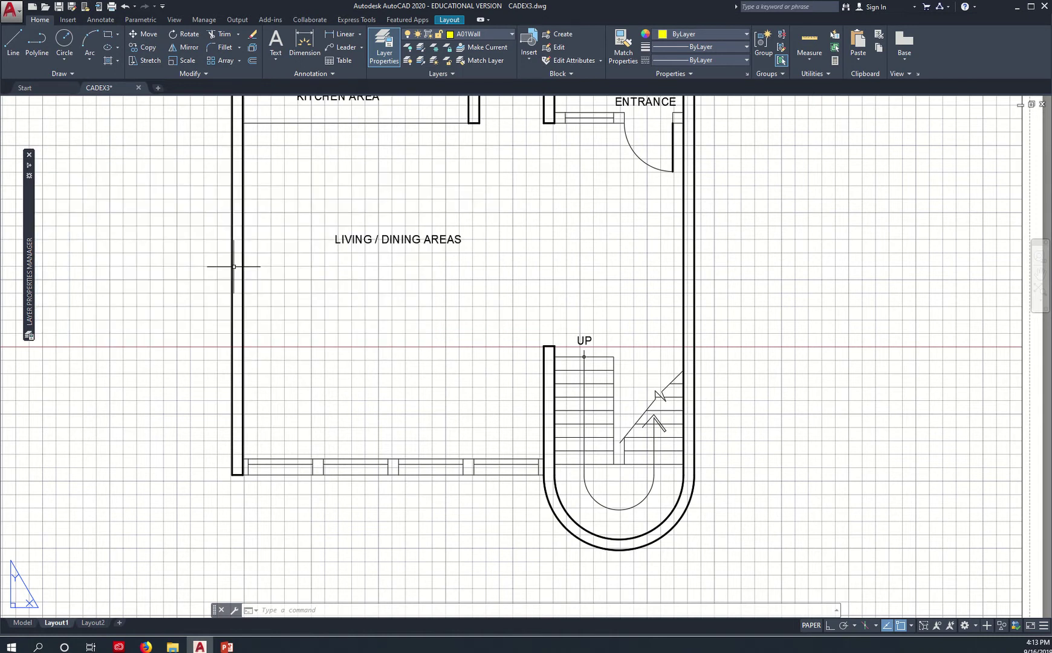
mouse_move(31, 230)
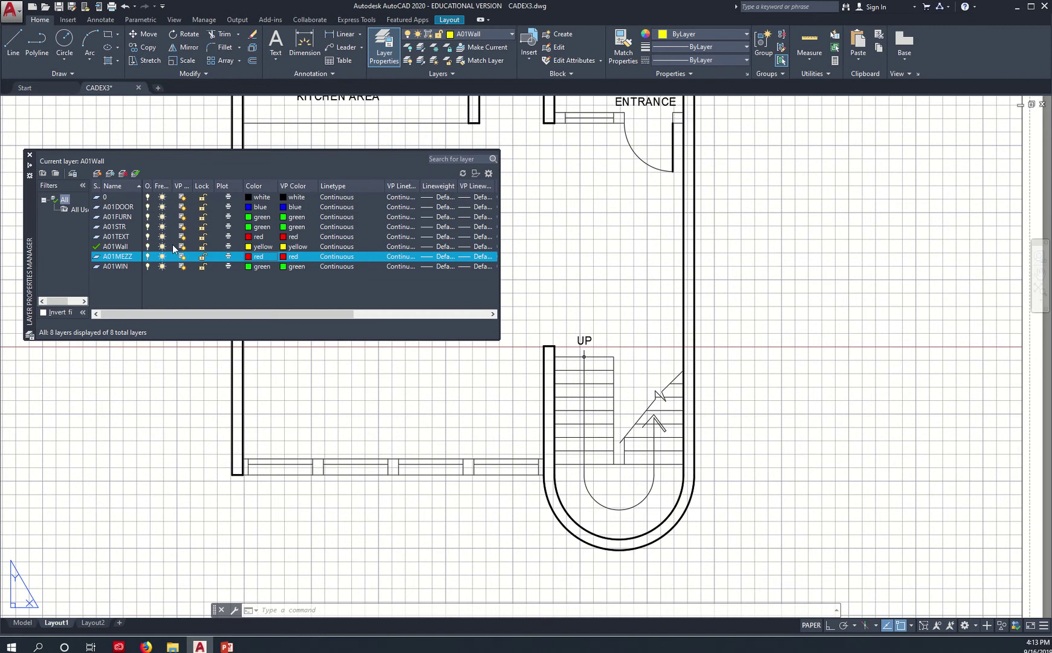
click(338, 261)
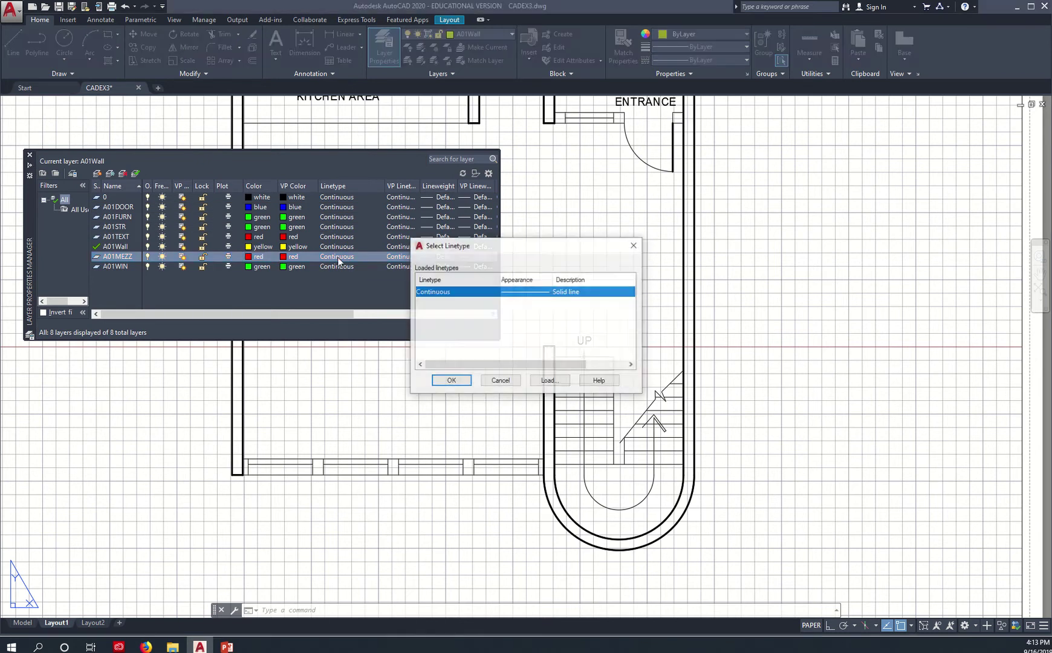
drag(507, 251, 652, 184)
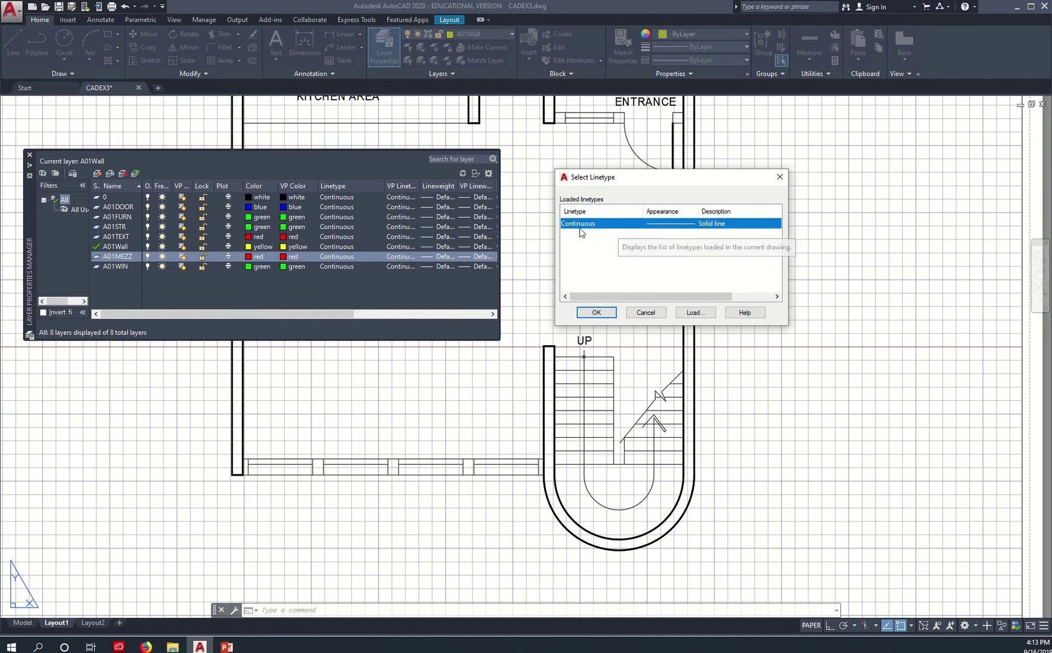
click(695, 312)
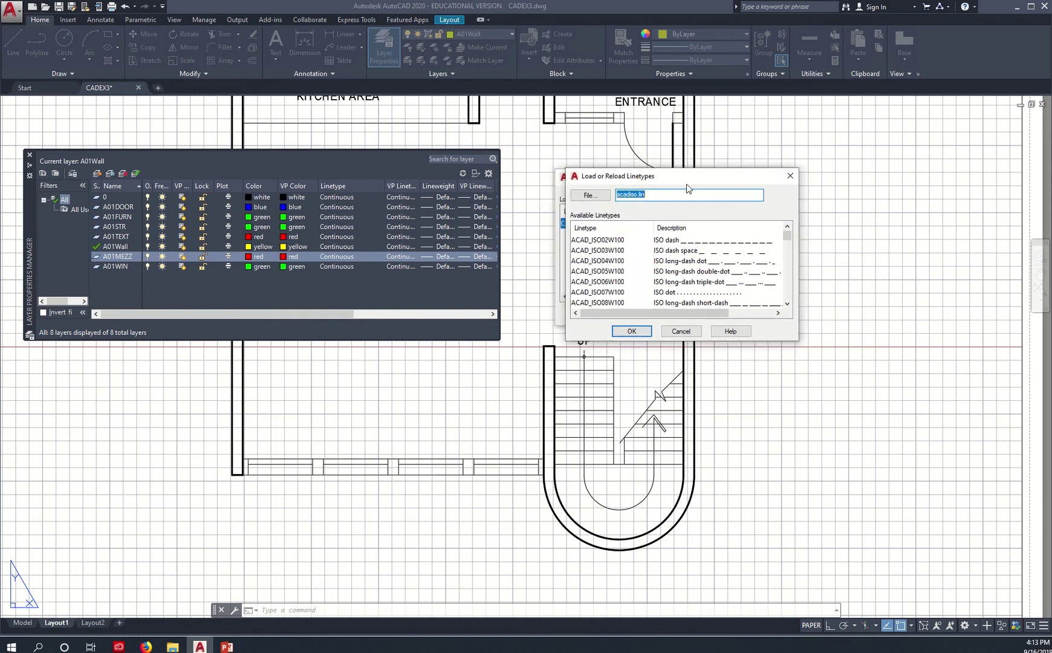
drag(687, 188, 629, 357)
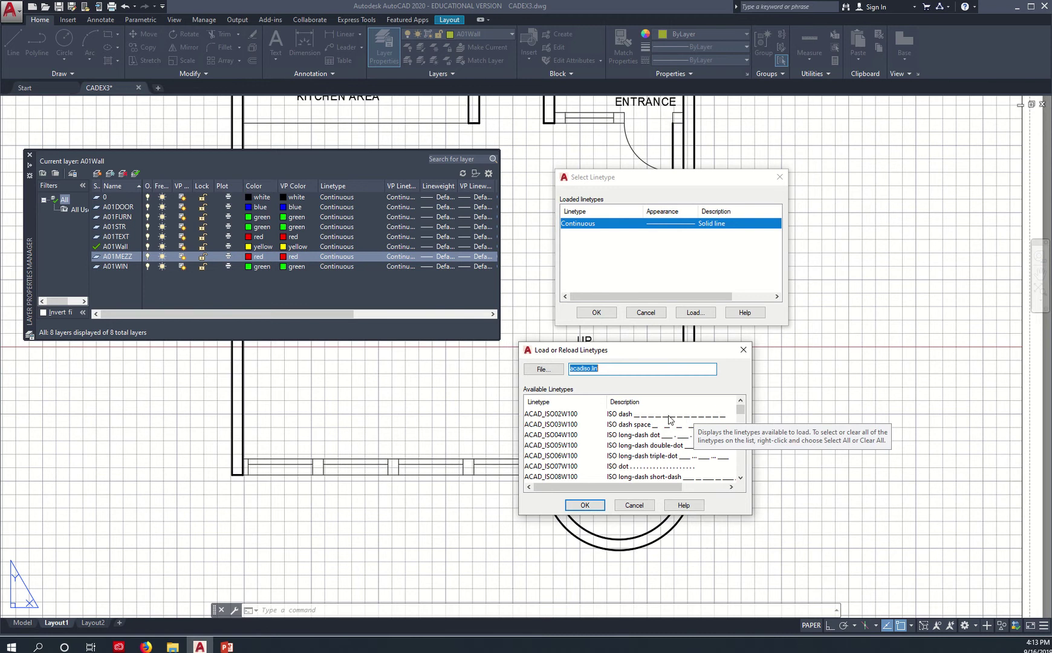
click(562, 416)
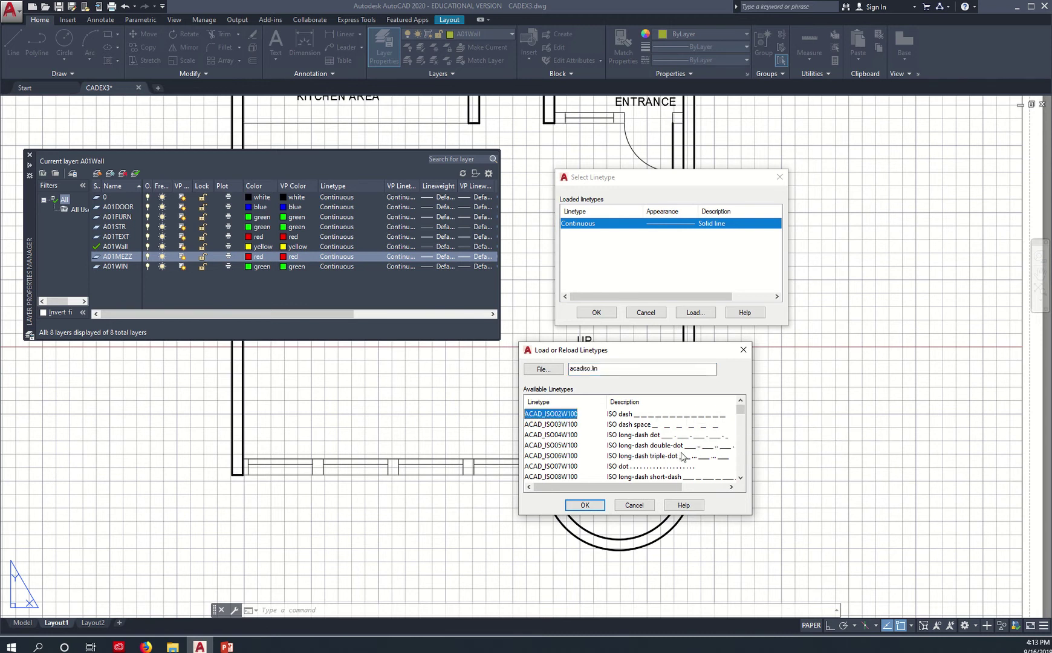
- Look through the dash and dot patterns in acadiso.lin, from the ISO linetypes to BORDER2, and return to the start of the list
click(741, 478)
click(741, 478)
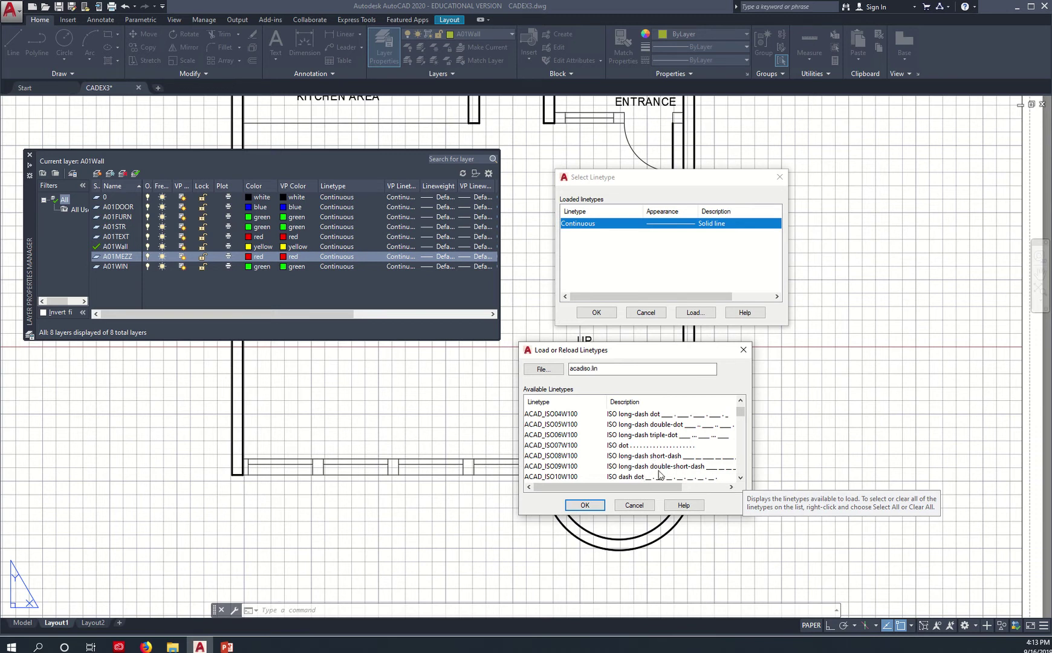
click(741, 477)
click(741, 478)
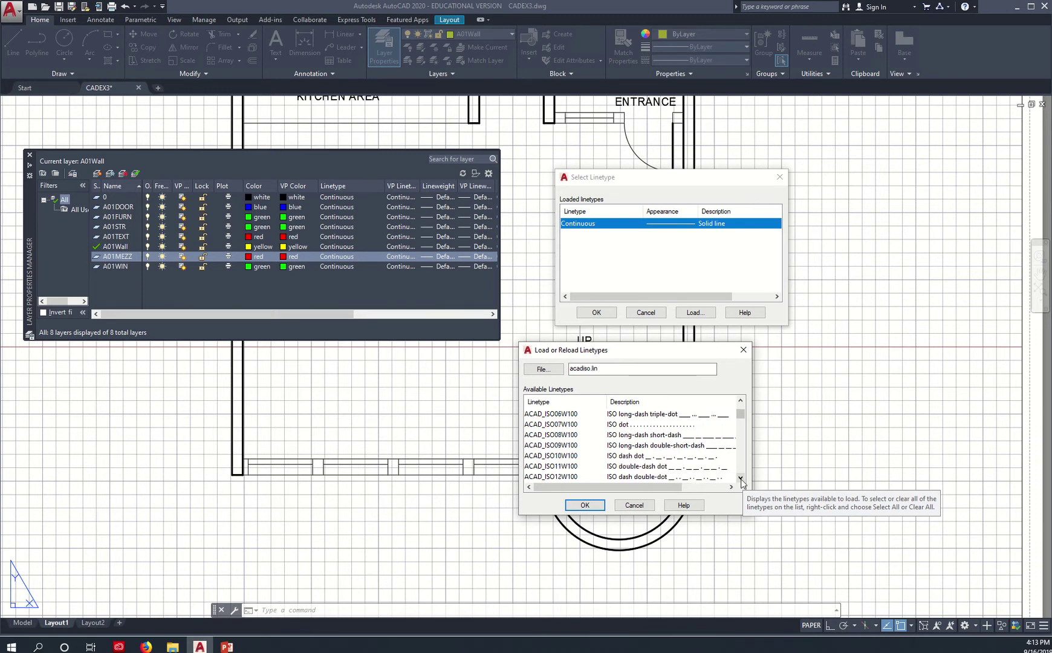
click(741, 478)
click(741, 478)
click(741, 478)
click(740, 478)
click(741, 478)
click(741, 478)
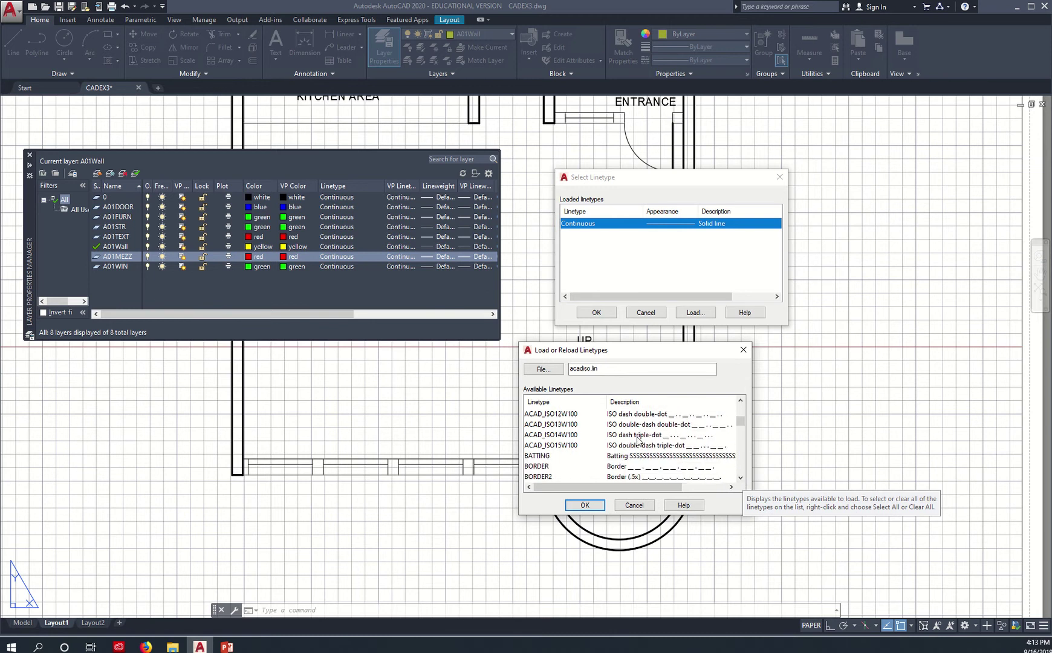
drag(741, 422, 741, 404)
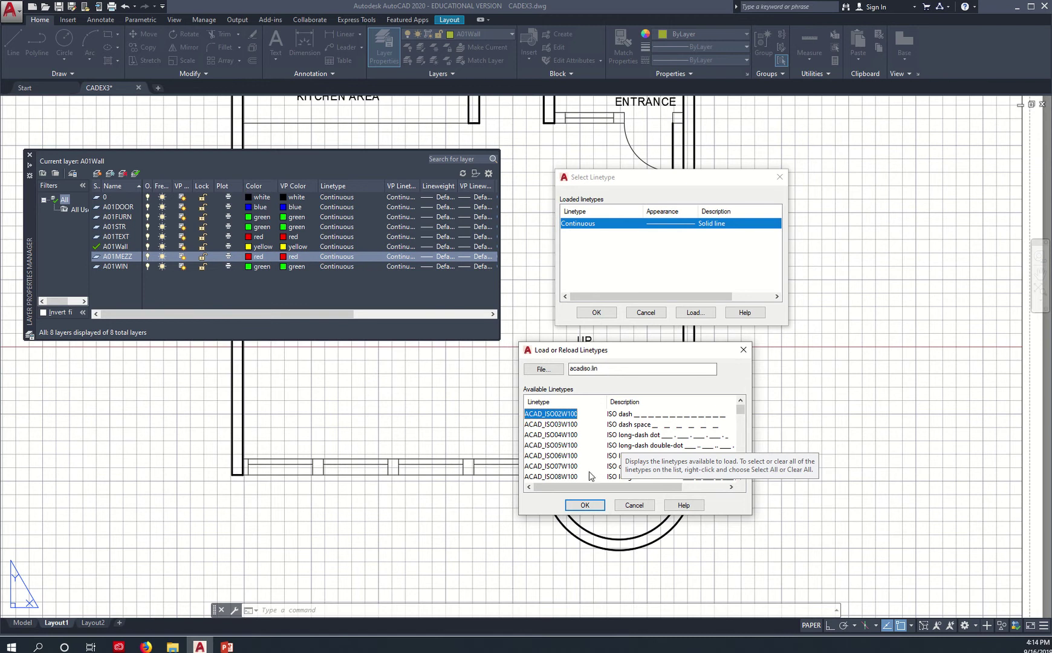
- Load the ACAD_ISO02W100 linetype and assign it to the A01MEZZ layer
click(586, 506)
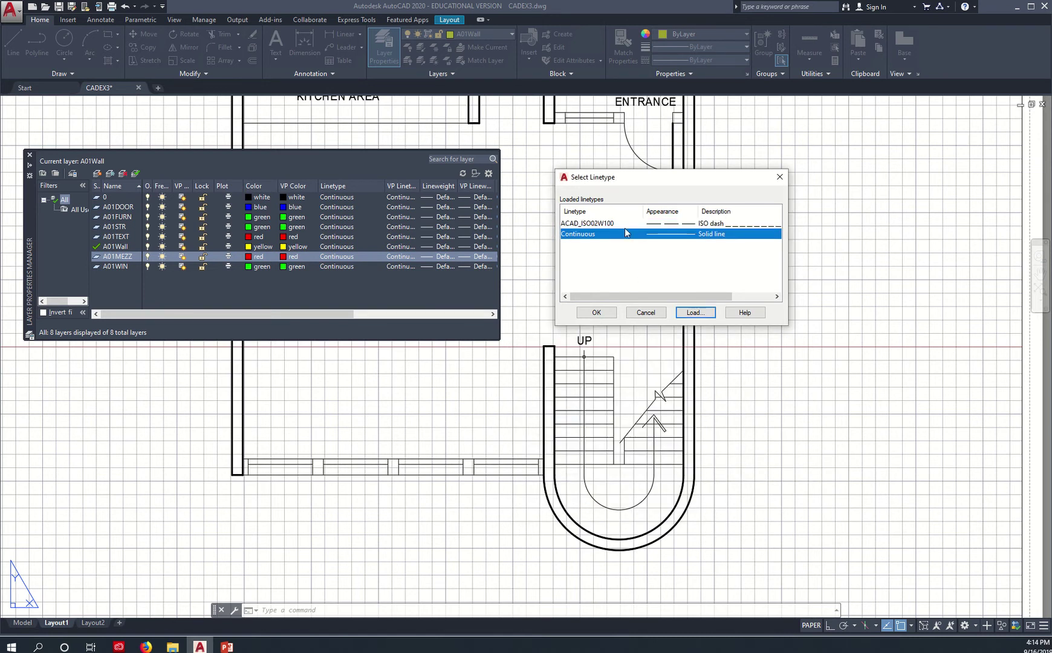
click(604, 224)
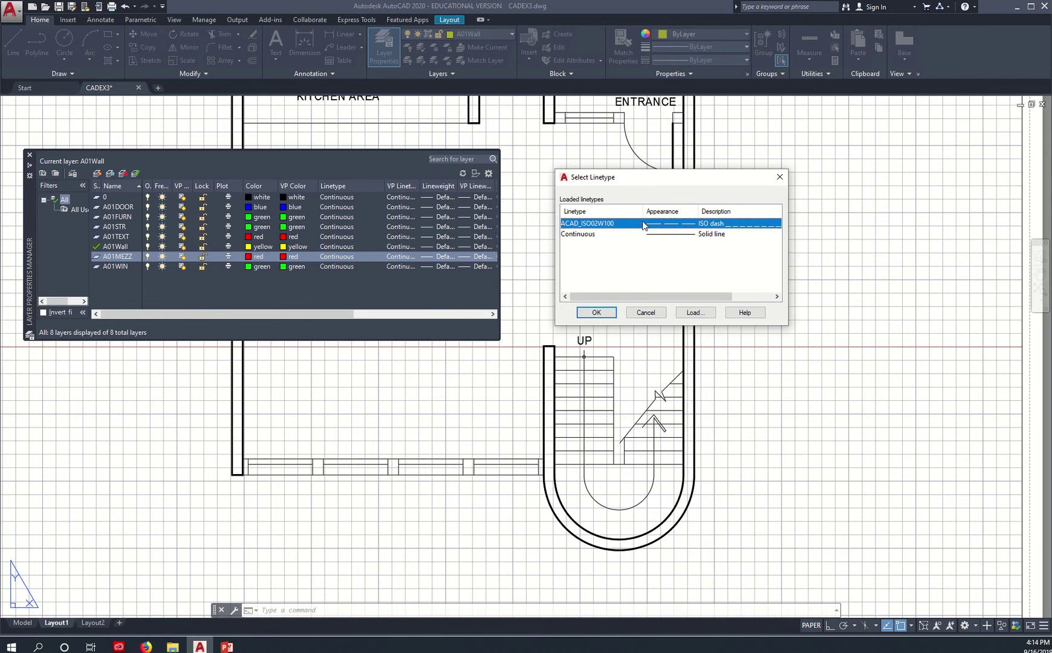
click(597, 312)
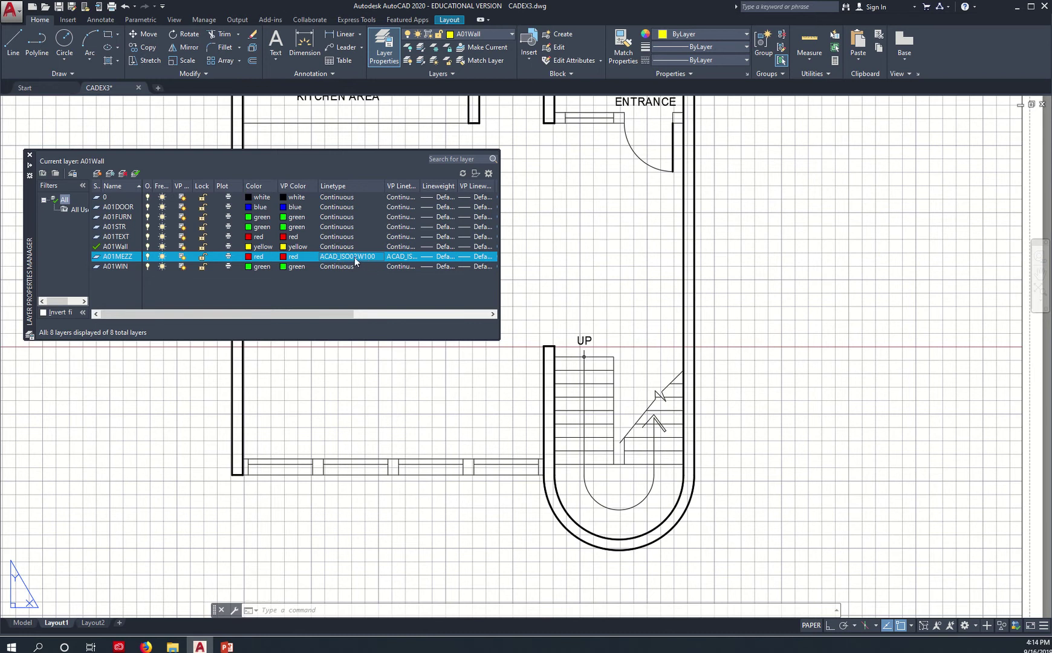
- Make A01MEZZ the current layer
double_click(105, 257)
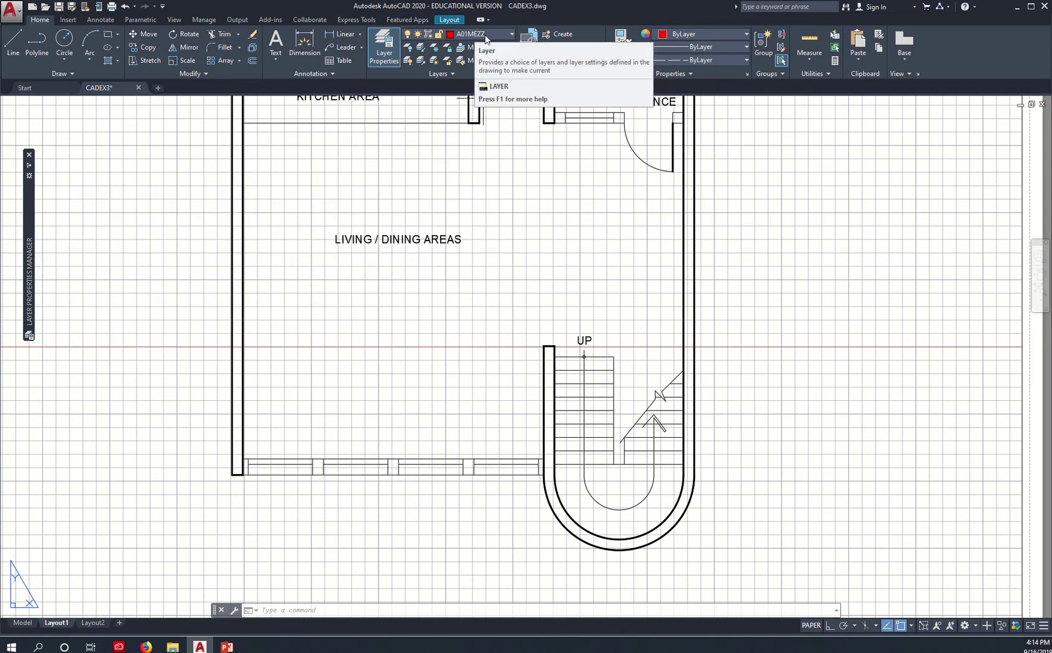
click(501, 36)
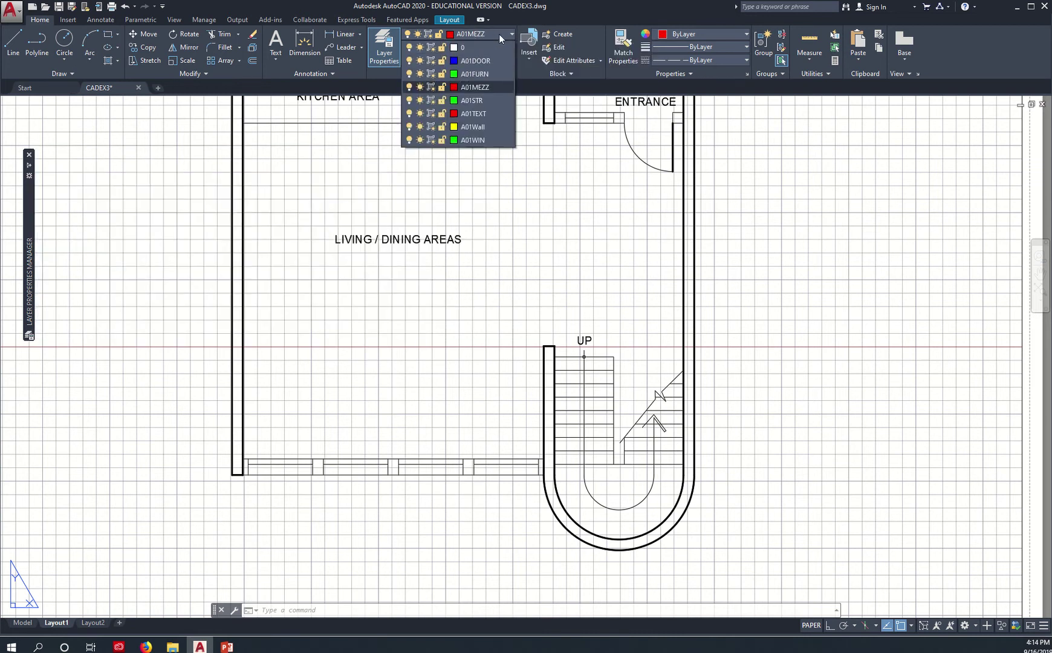
click(492, 87)
mouse_move(27, 245)
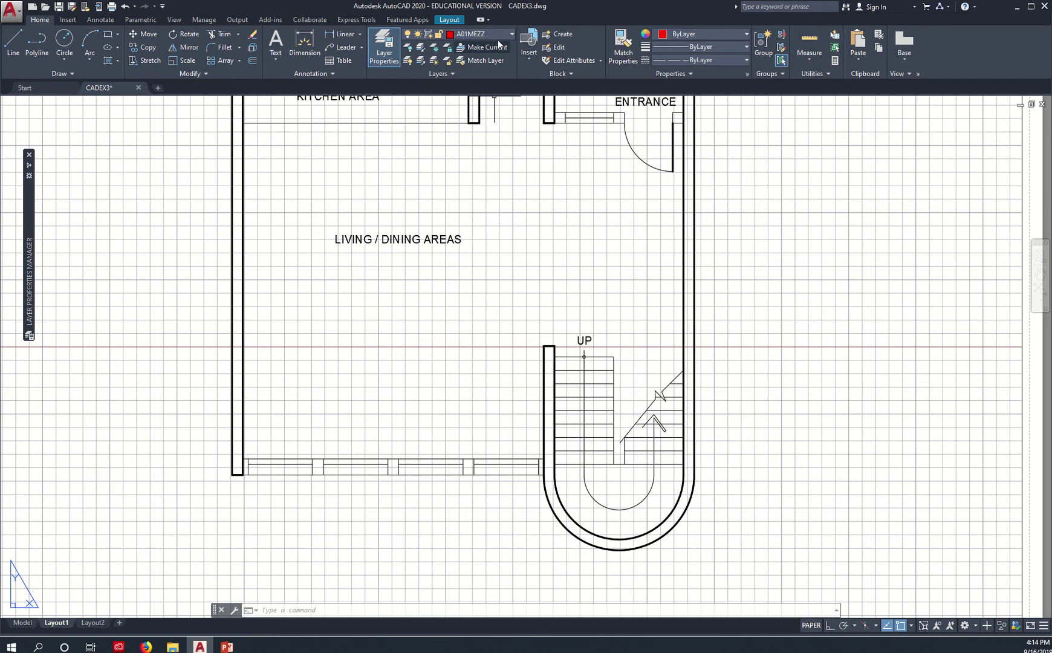
click(505, 35)
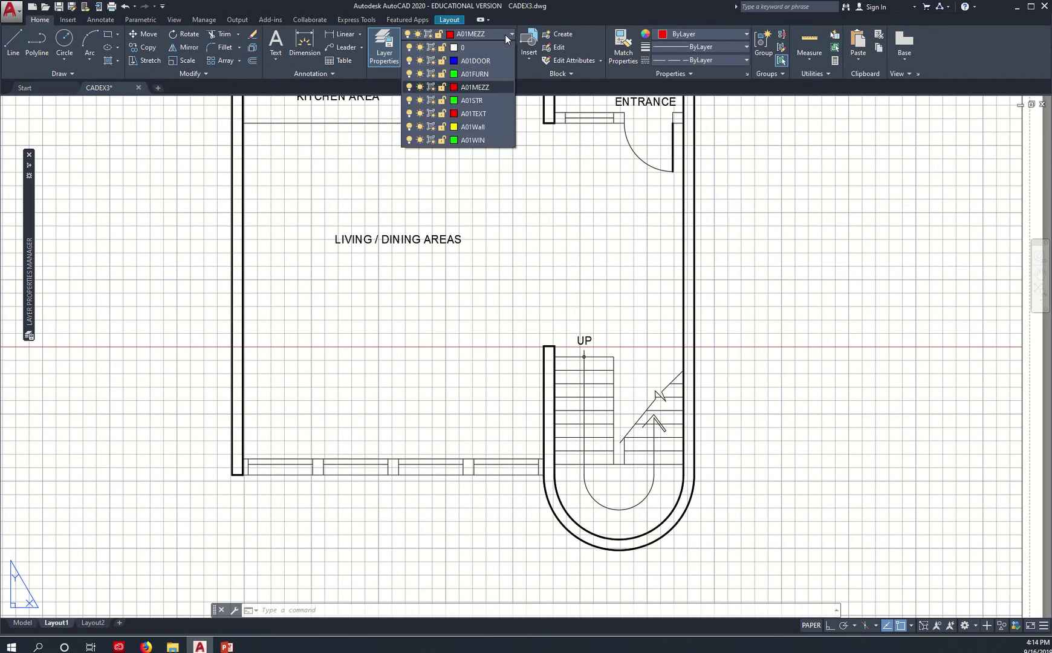
click(494, 87)
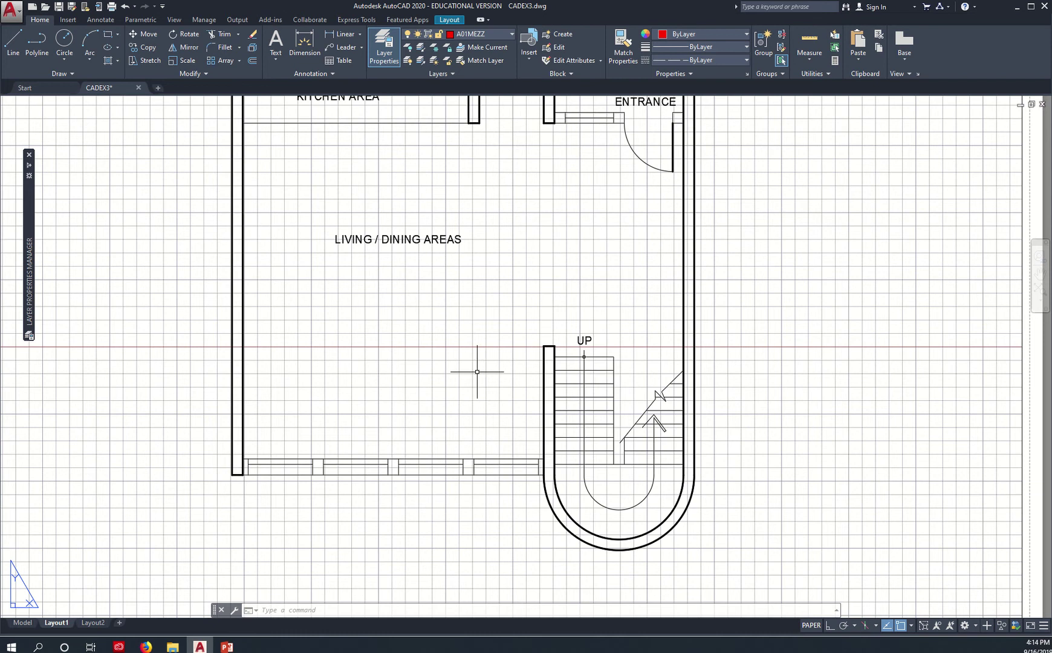
key(l)
key(Return)
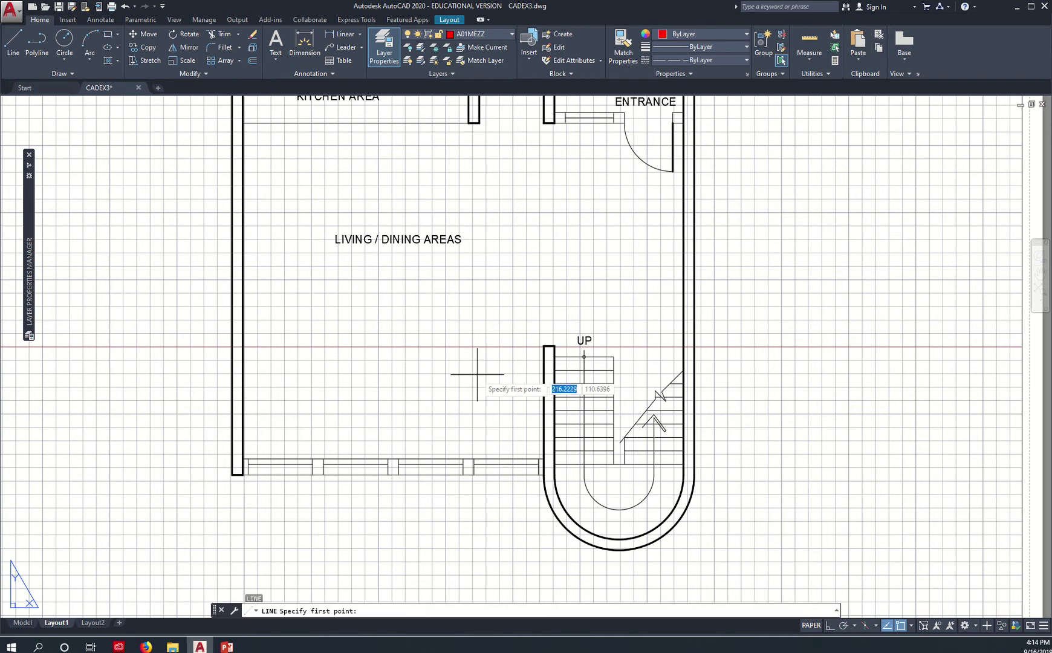
click(545, 346)
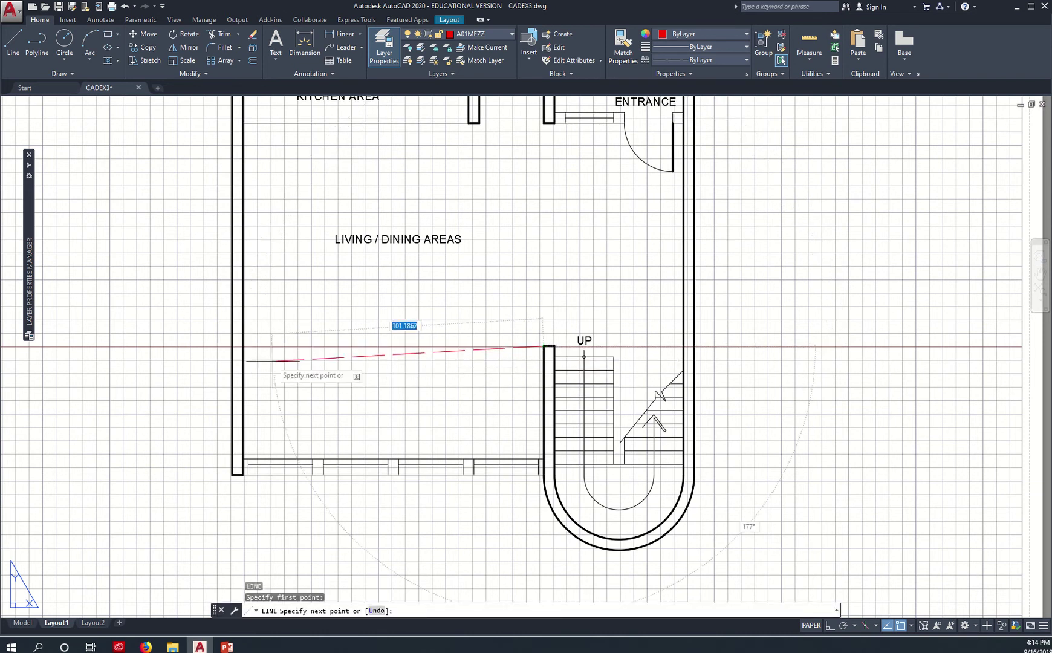
key(Escape)
key(Escape)
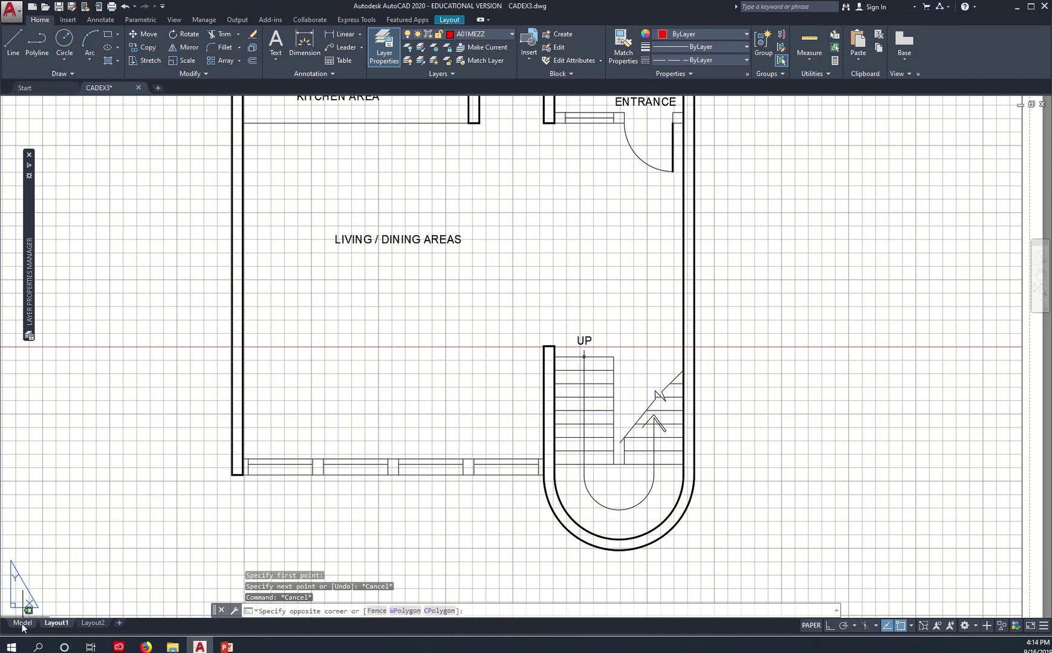
- In model space, draw a horizontal mezzanine line from the upper-left corner of the stair wall to the inner face of the left exterior wall
click(22, 623)
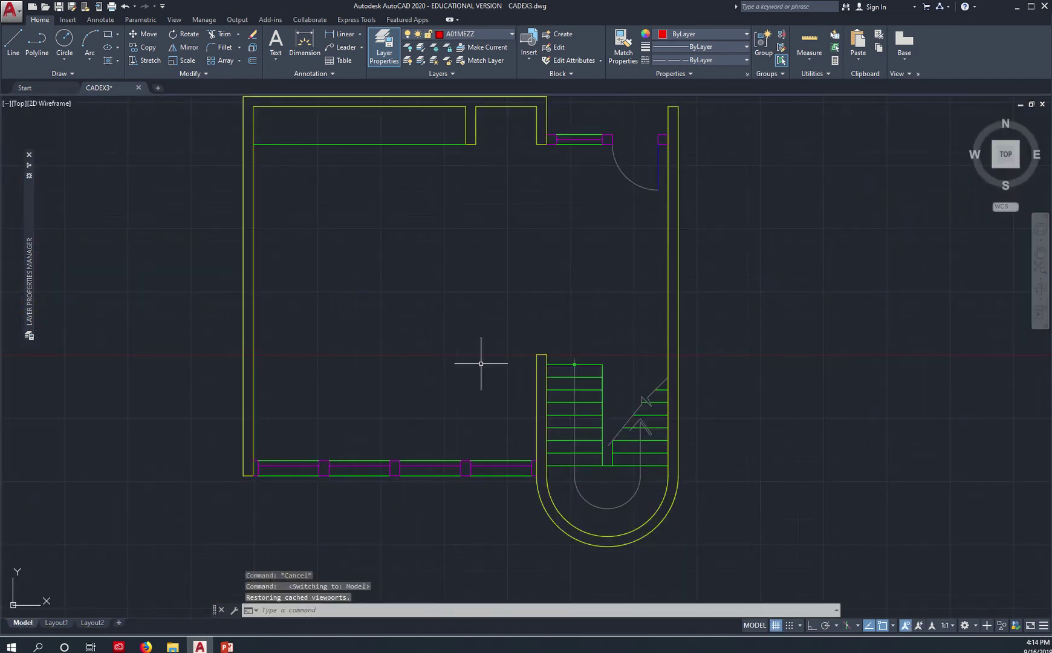
text(l)
key(Return)
click(536, 354)
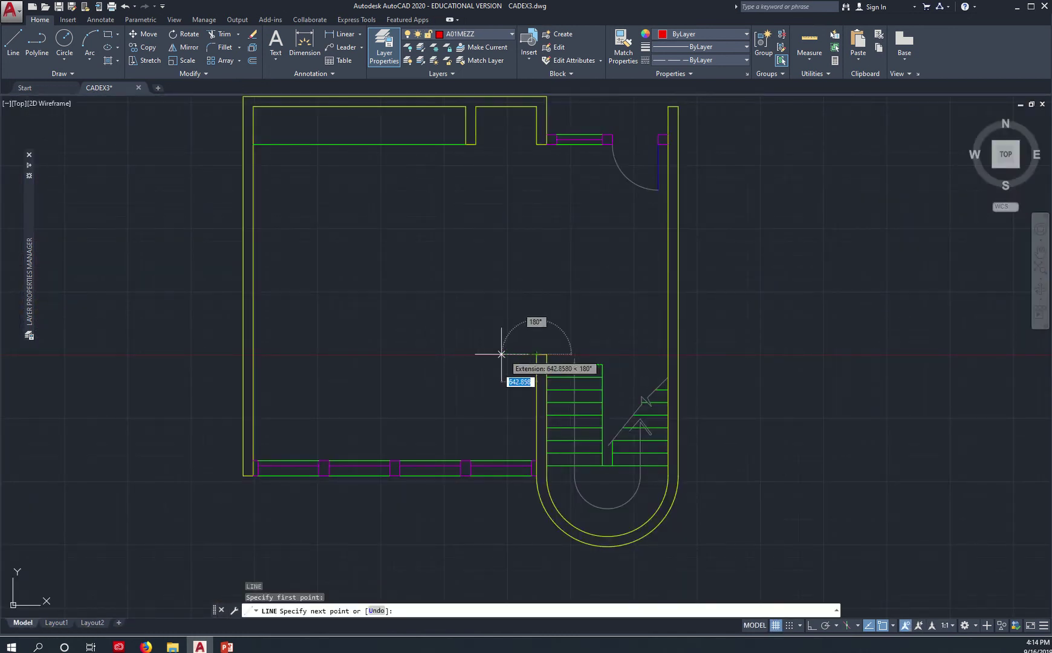
click(253, 354)
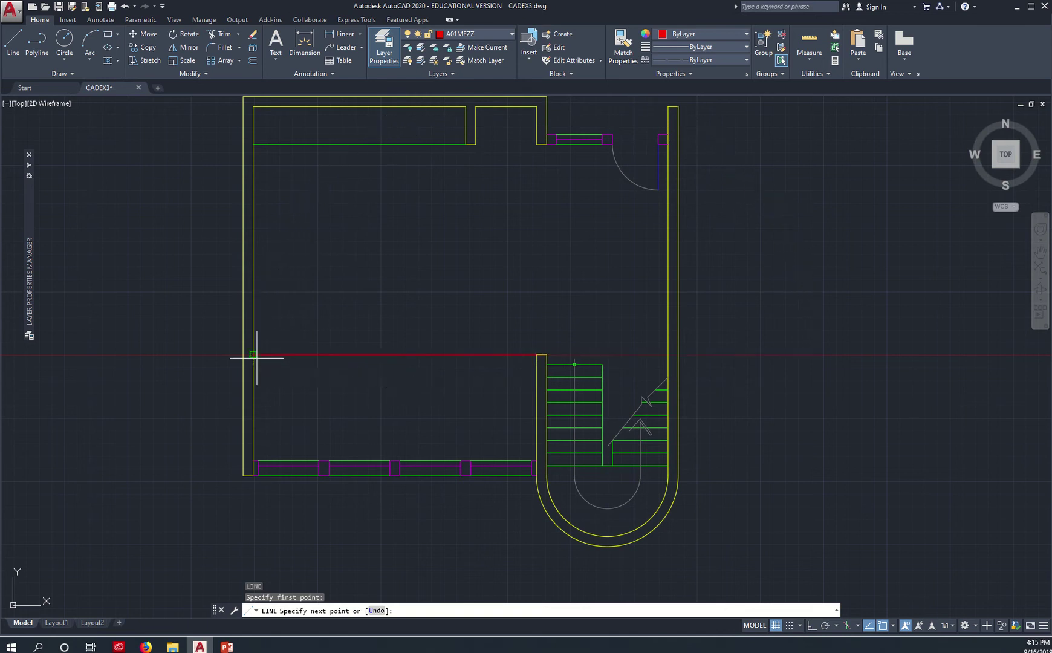
key(Escape)
key(Escape)
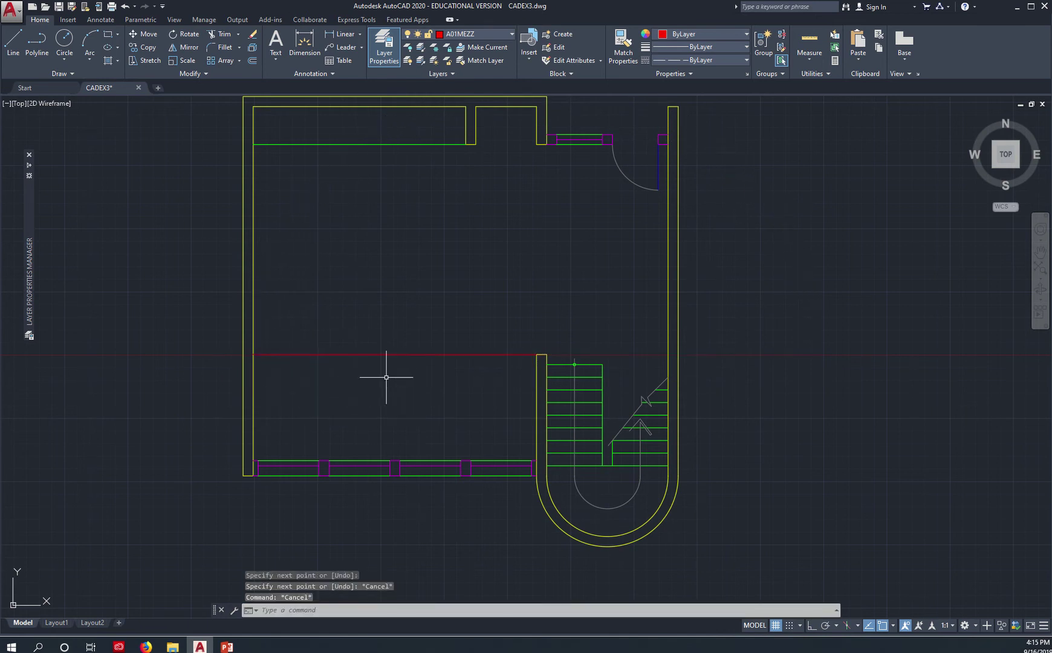
- Examine the mezzanine line's dash pattern up close in model space, and return to Layout1
scroll(378, 354, up, 8)
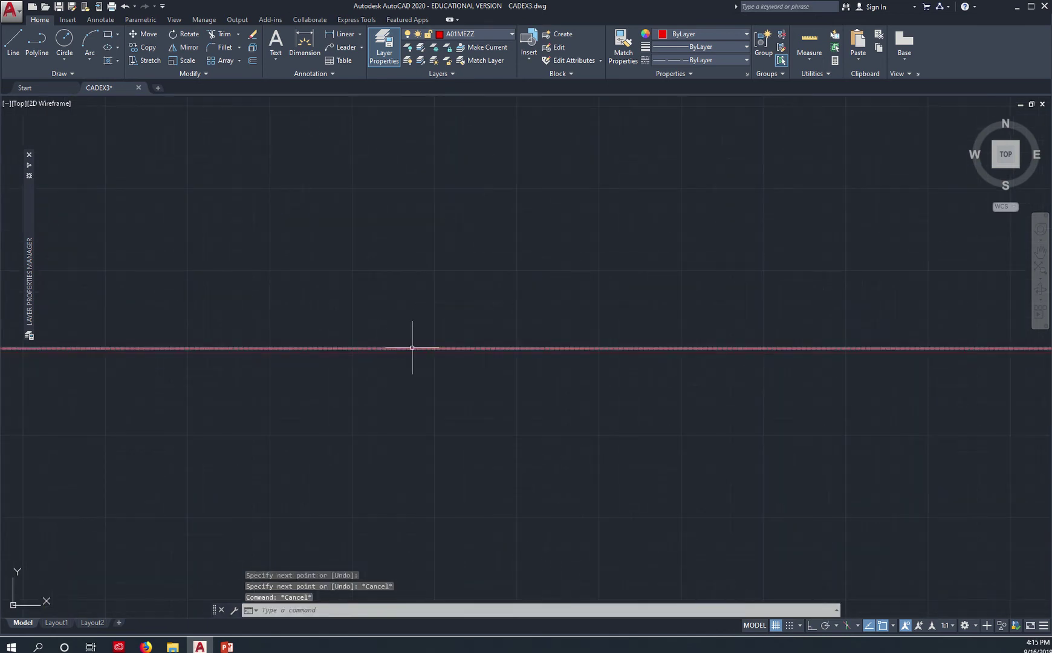
scroll(474, 348, up, 8)
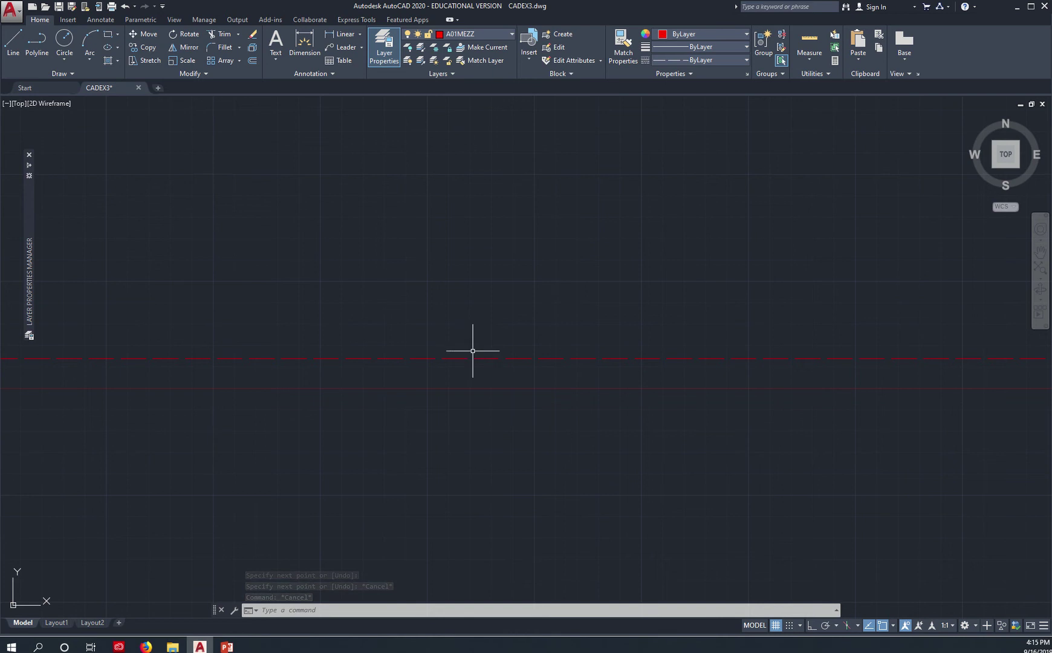
scroll(472, 357, up, 4)
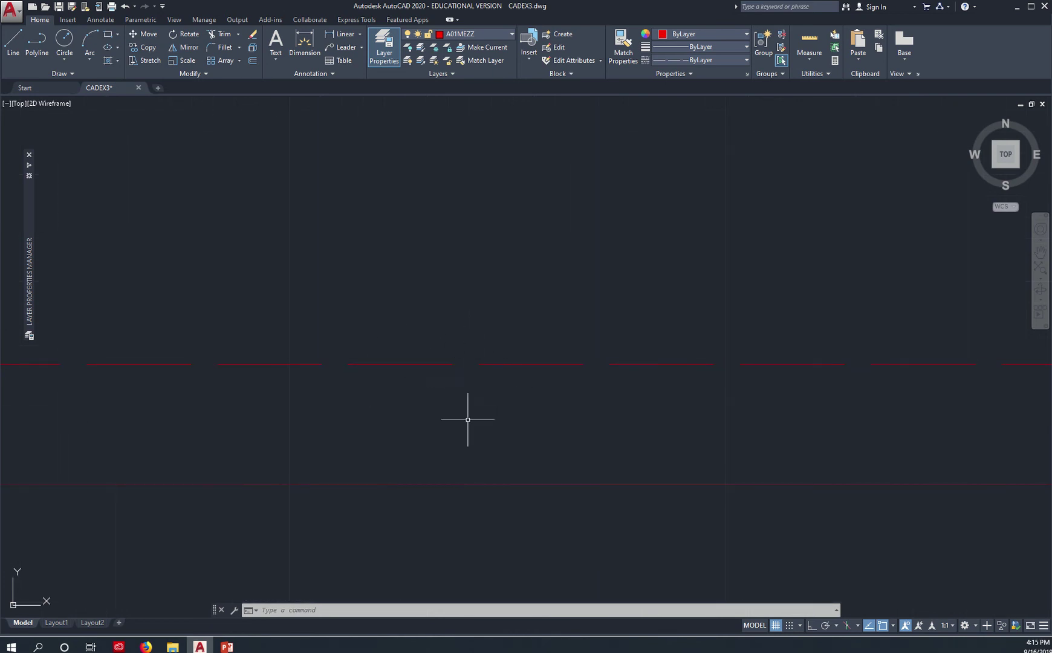
click(58, 625)
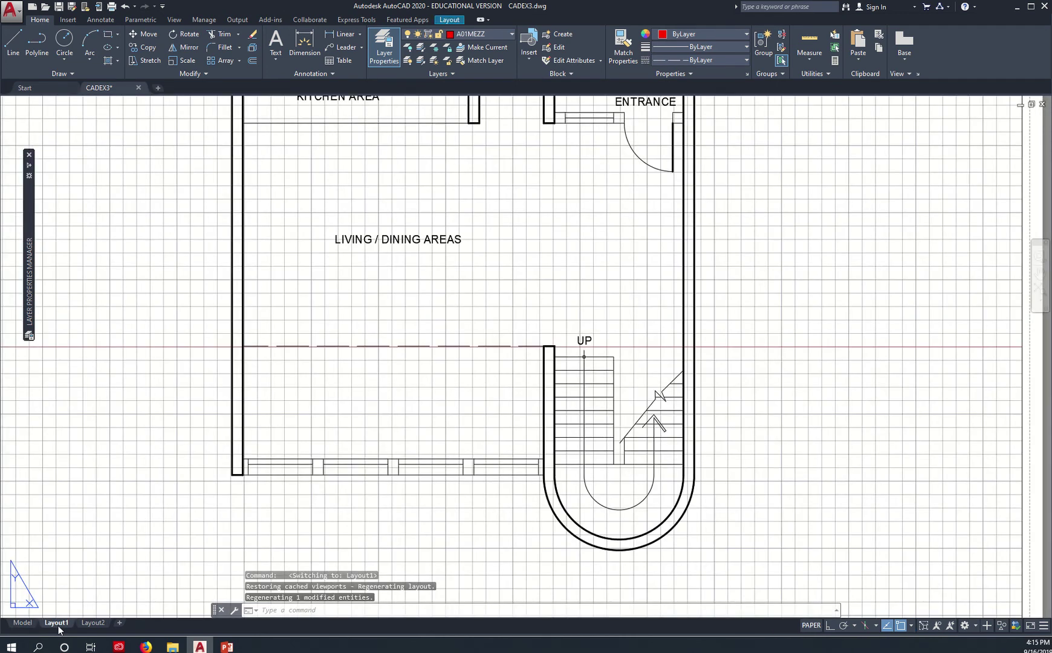
- Examine the mezzanine line's dash pattern and the whole sheet in Layout1, and check the viewport's scale
scroll(330, 347, up, 7)
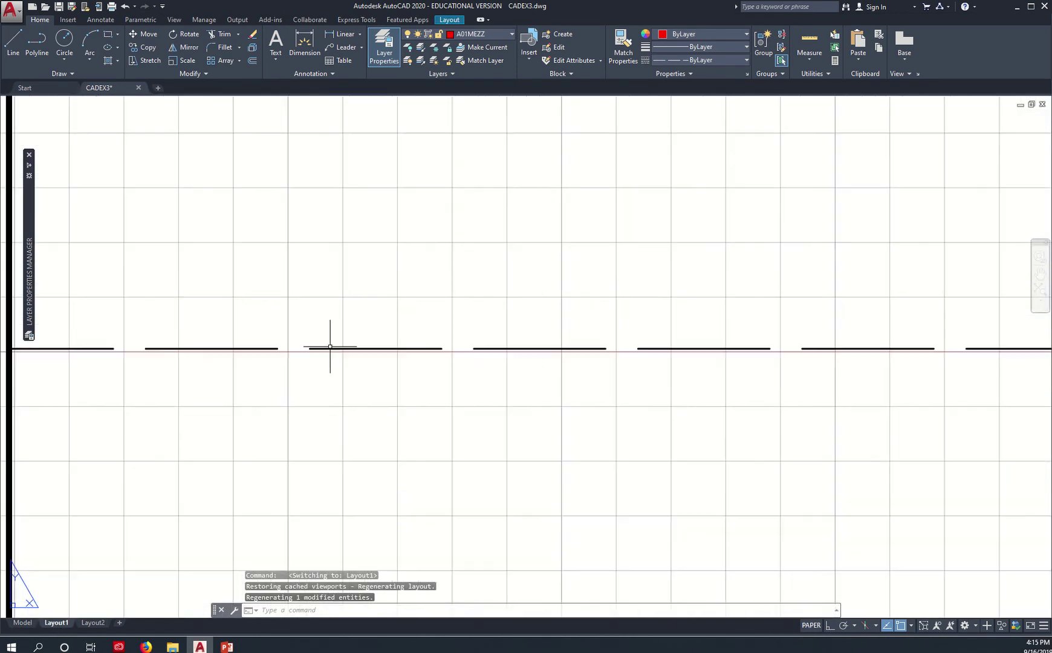
scroll(629, 411, down, 5)
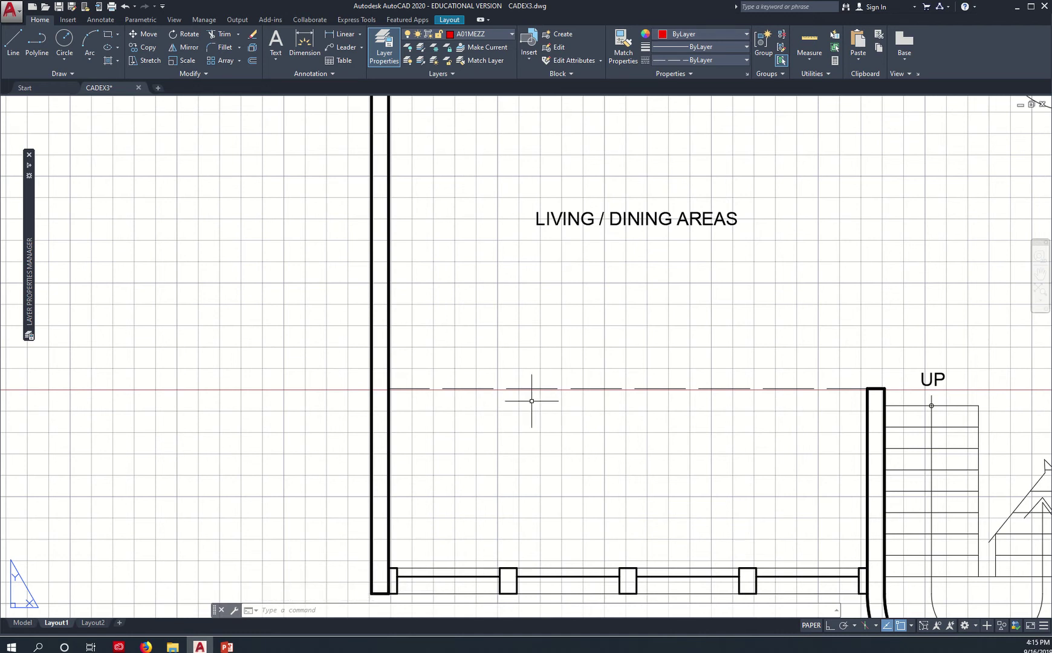
scroll(599, 453, down, 6)
middle_drag(611, 454, 478, 336)
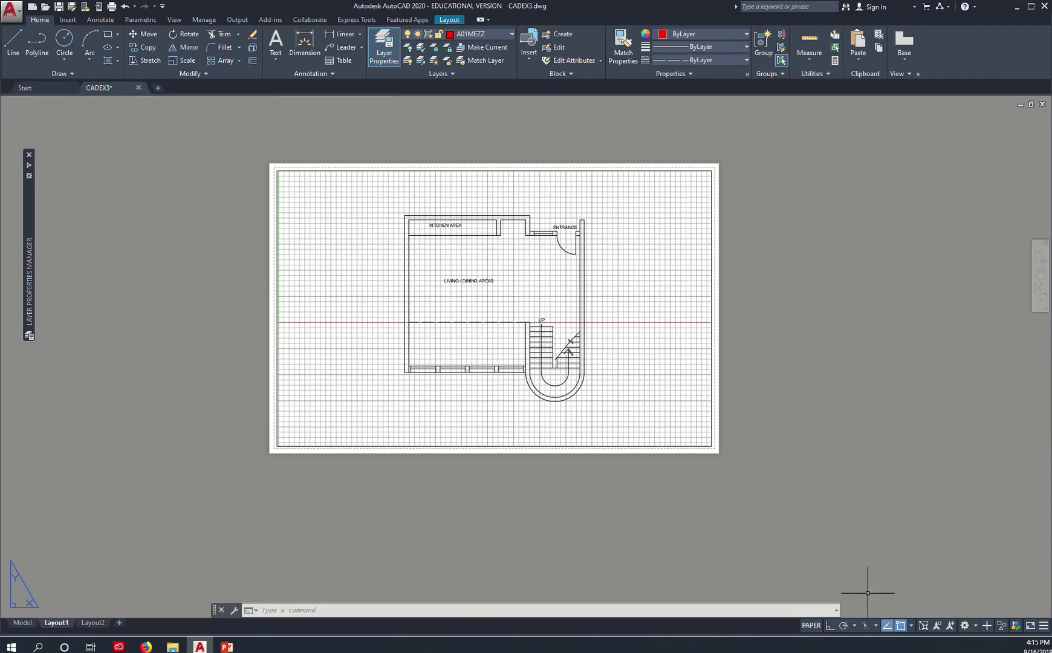
double_click(634, 344)
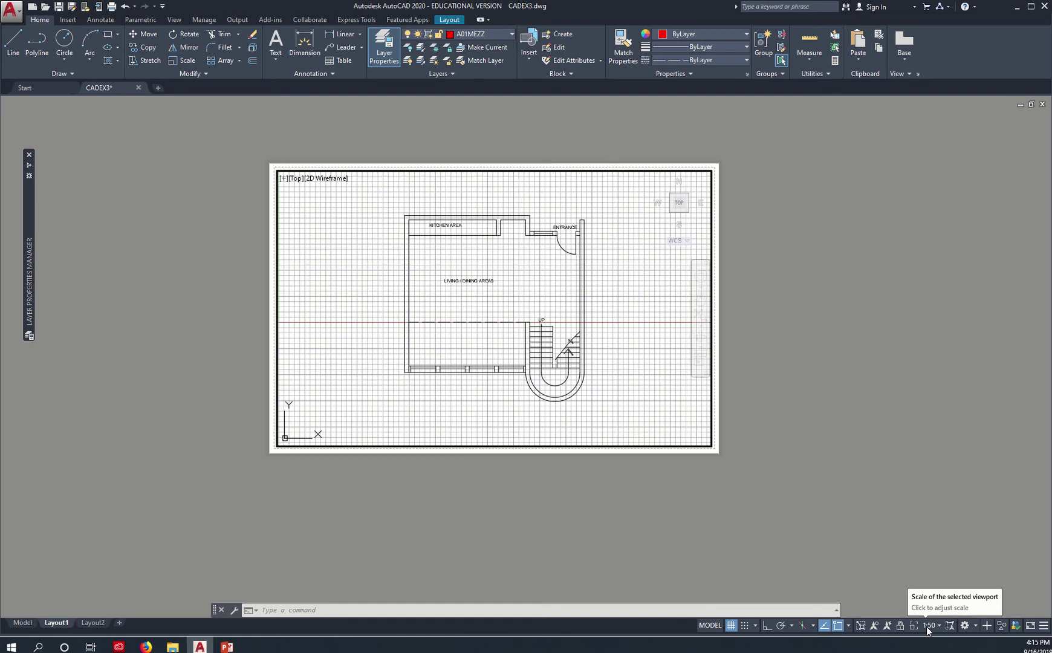
double_click(815, 462)
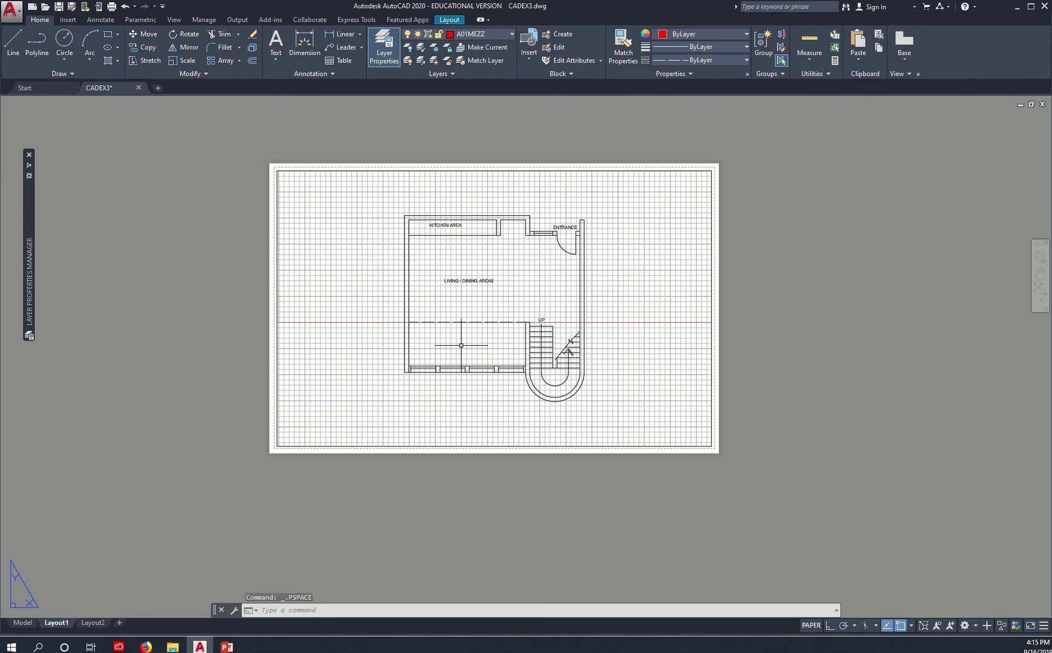
- Activate the floor plan viewport on Layout1 and set its scale to 1:100
double_click(624, 353)
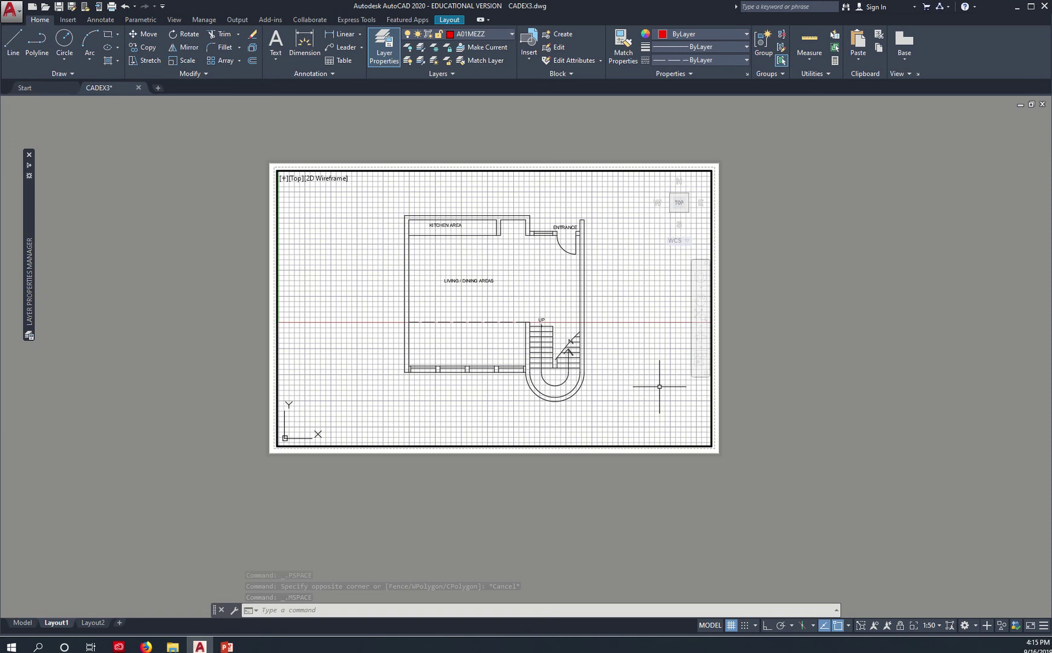
click(932, 625)
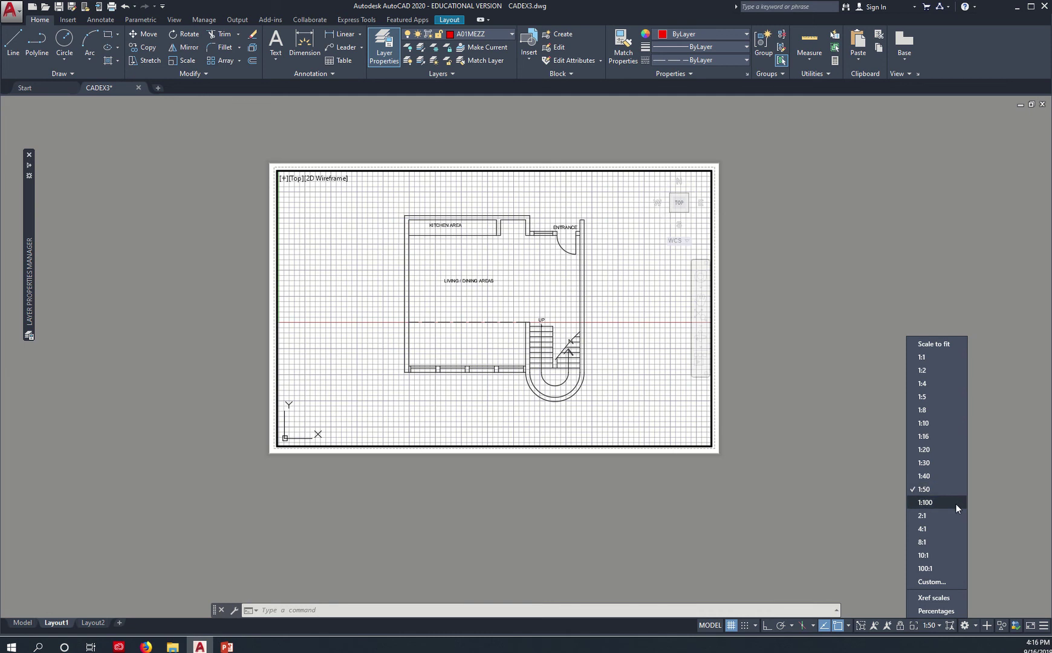
click(925, 502)
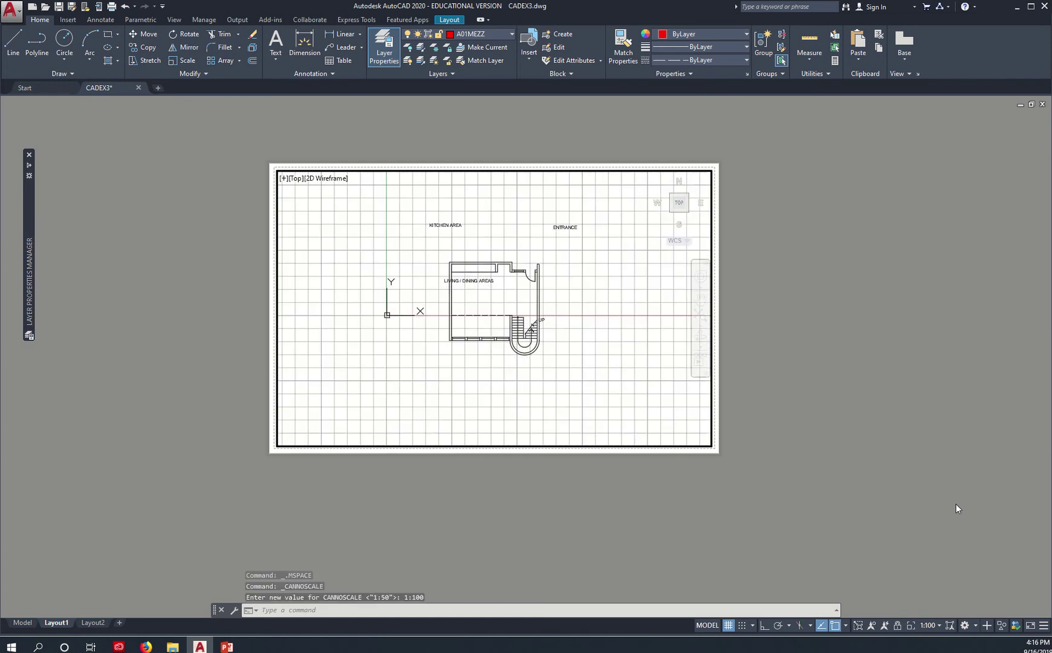
- Set the viewport scale back to 1:50 and return to paper space
key(ctrl+z)
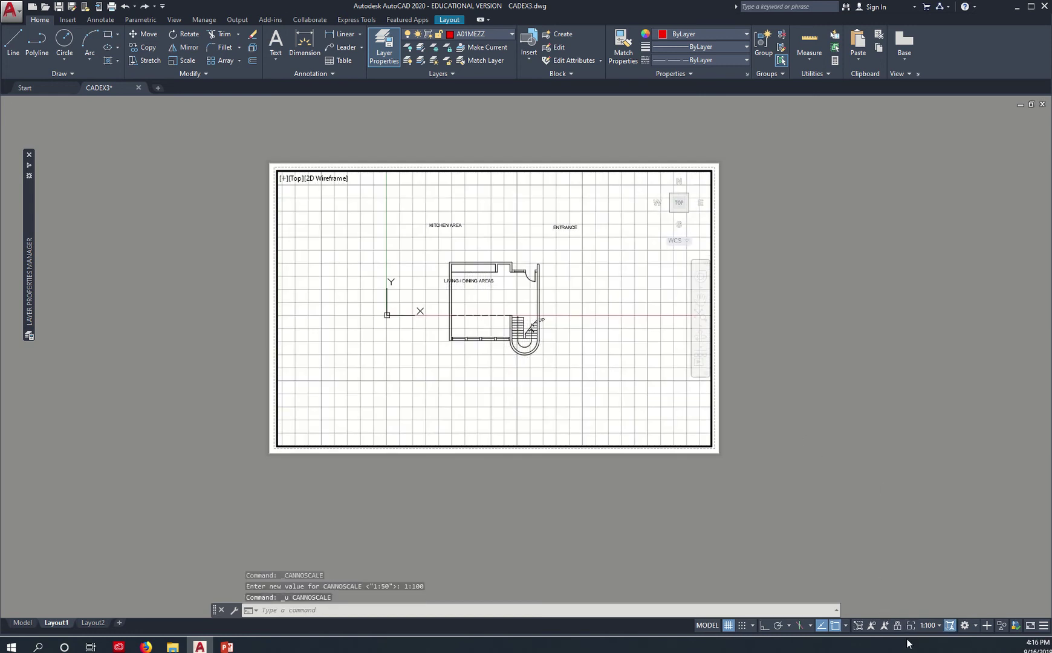
click(932, 626)
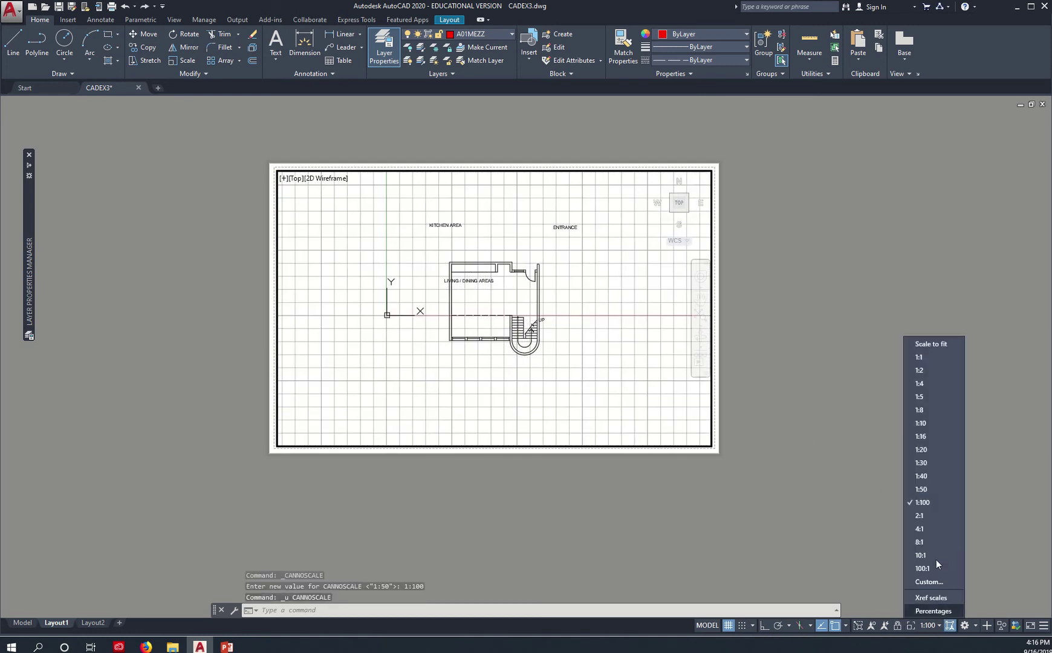
click(936, 488)
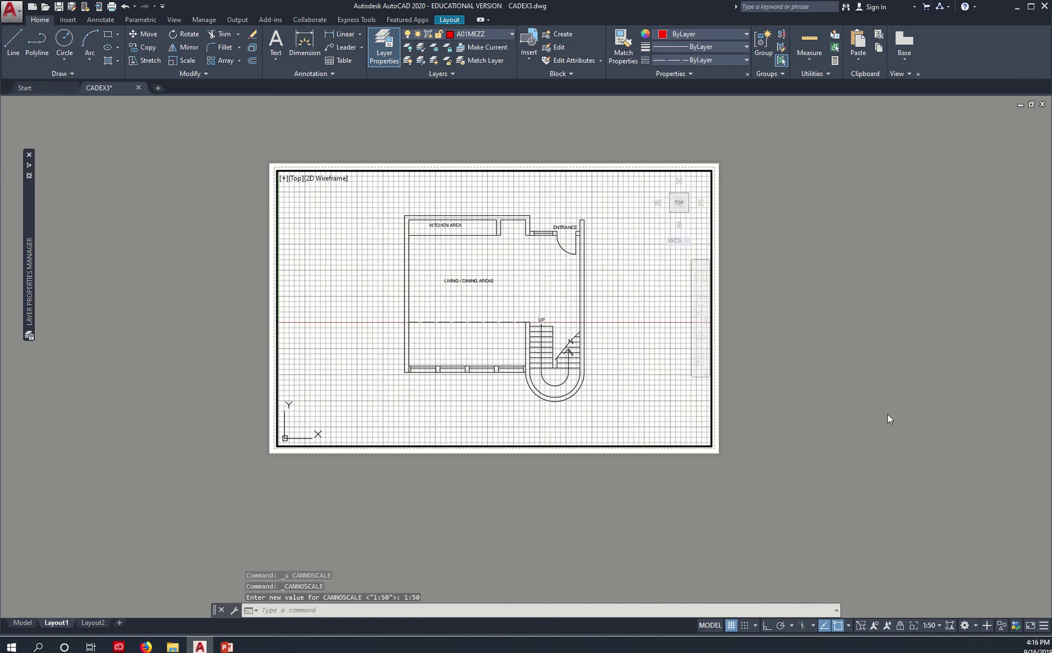
key(Escape)
key(Escape)
key(Escape)
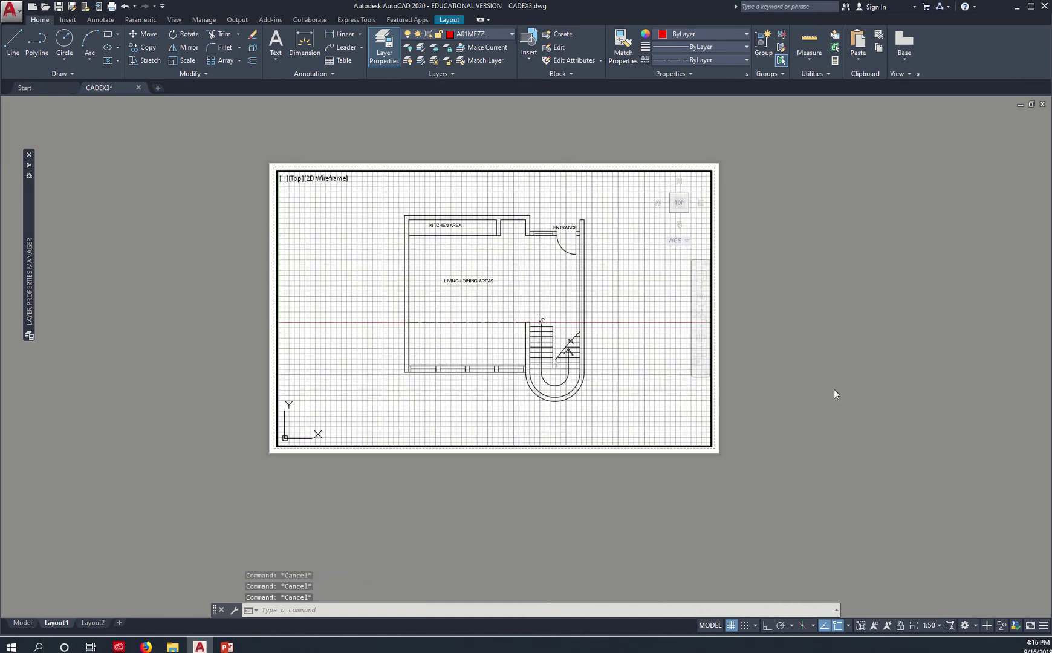
double_click(816, 323)
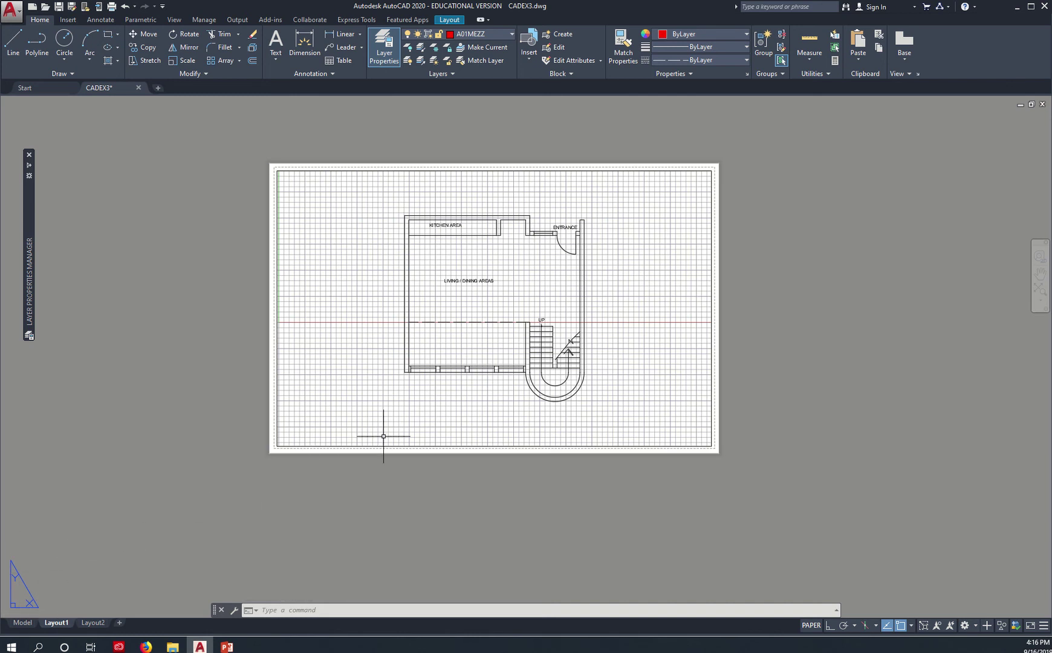
- Try zooming the floor plan inside the active Layout1 viewport, then undo the zoom and return to paper space
scroll(384, 436, down, 2)
scroll(429, 418, up, 5)
middle_drag(446, 357, 462, 457)
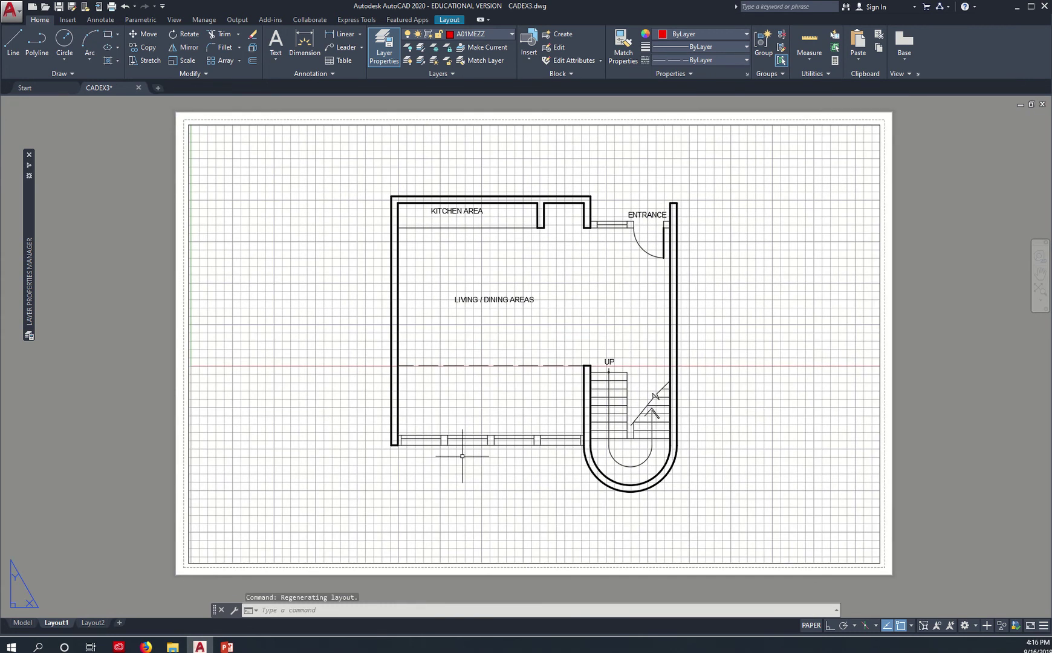
double_click(498, 492)
scroll(494, 413, down, 2)
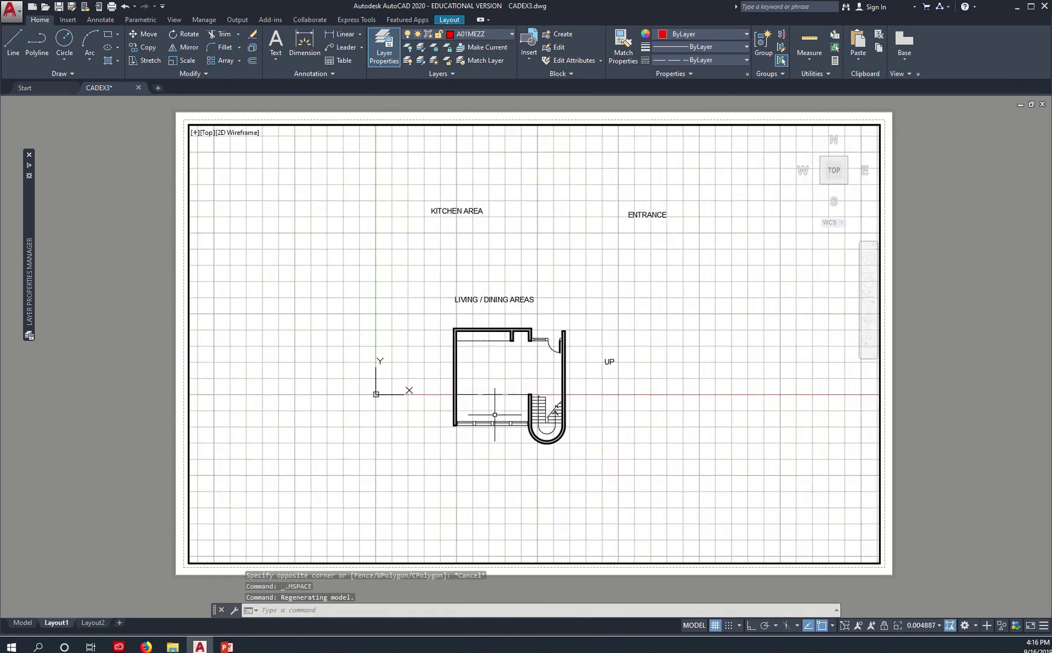
scroll(494, 416, up, 4)
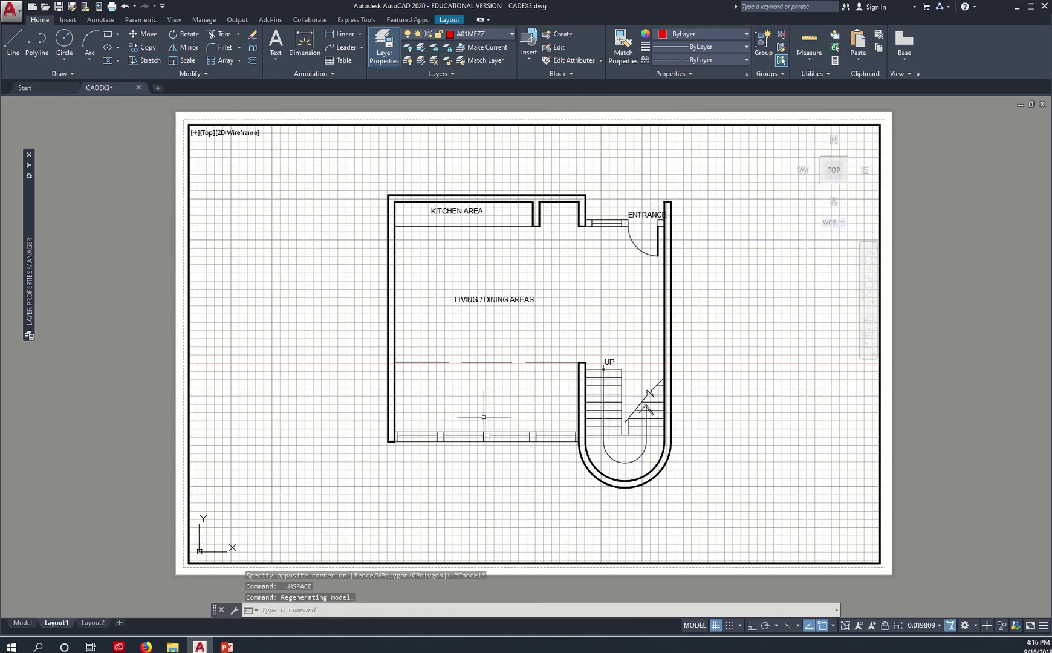
key(ctrl+z)
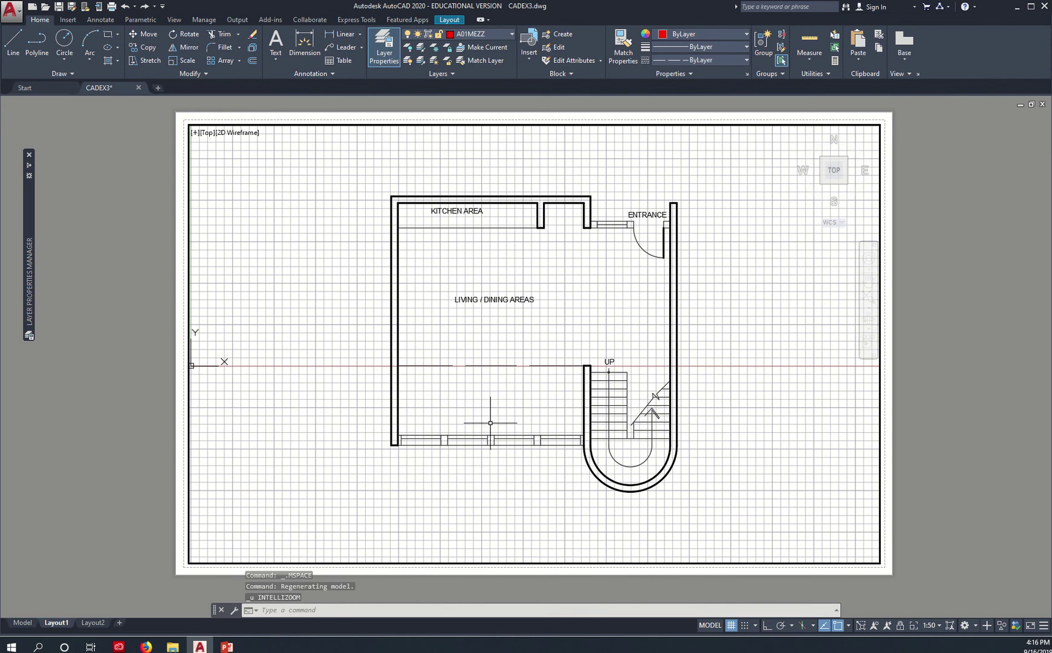
double_click(100, 455)
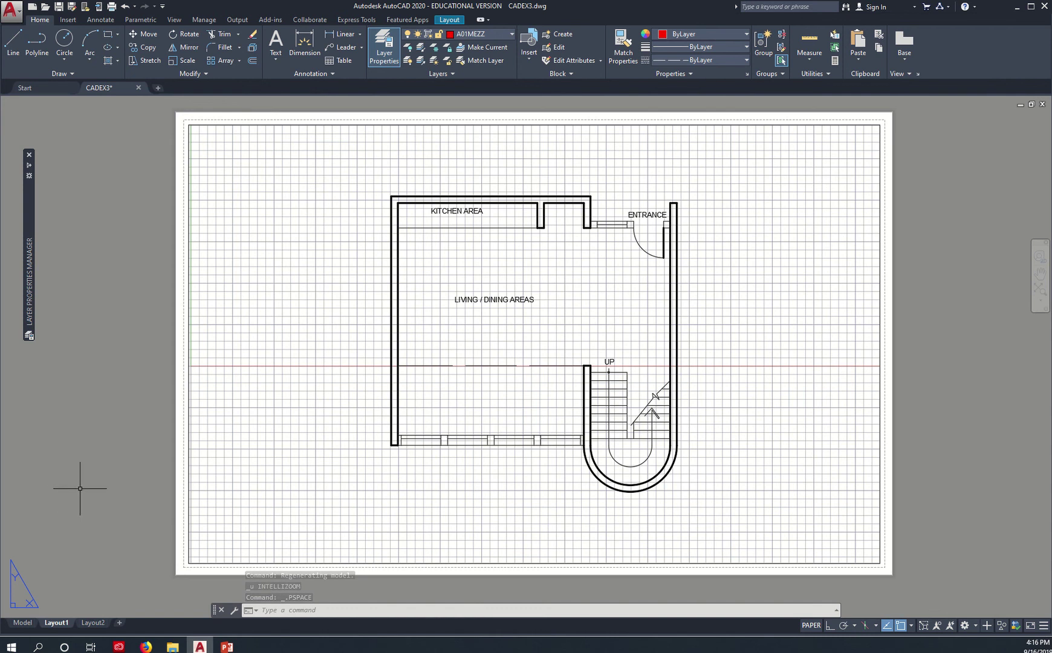
- Enter PS and MS without running either command, and switch into the viewport's model space and back to paper space
text(PS)
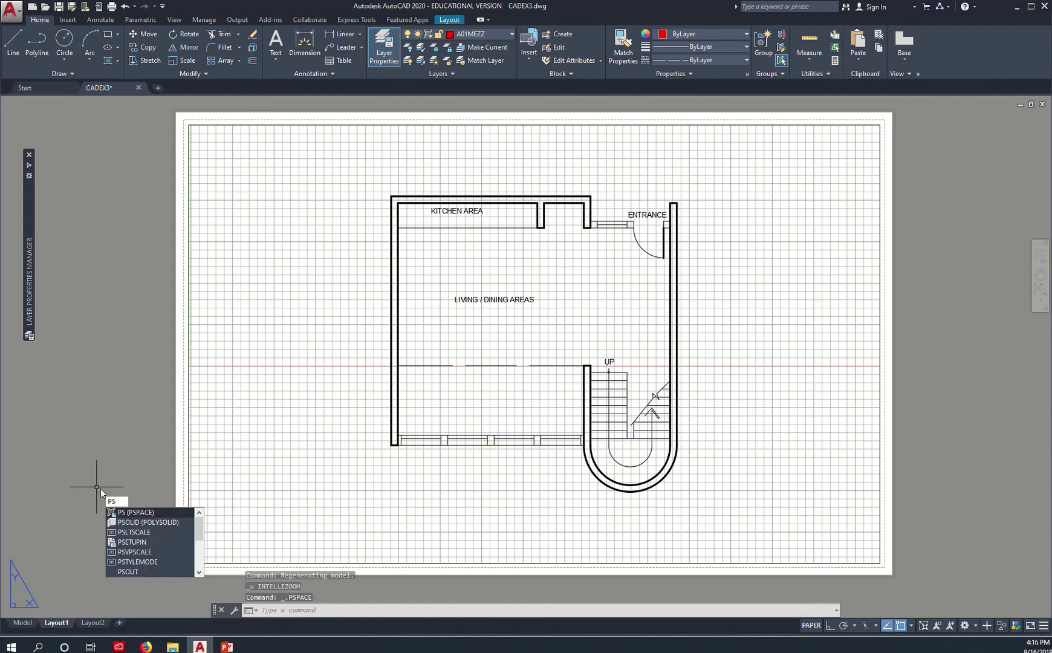
key(Escape)
key(Escape)
text(ms)
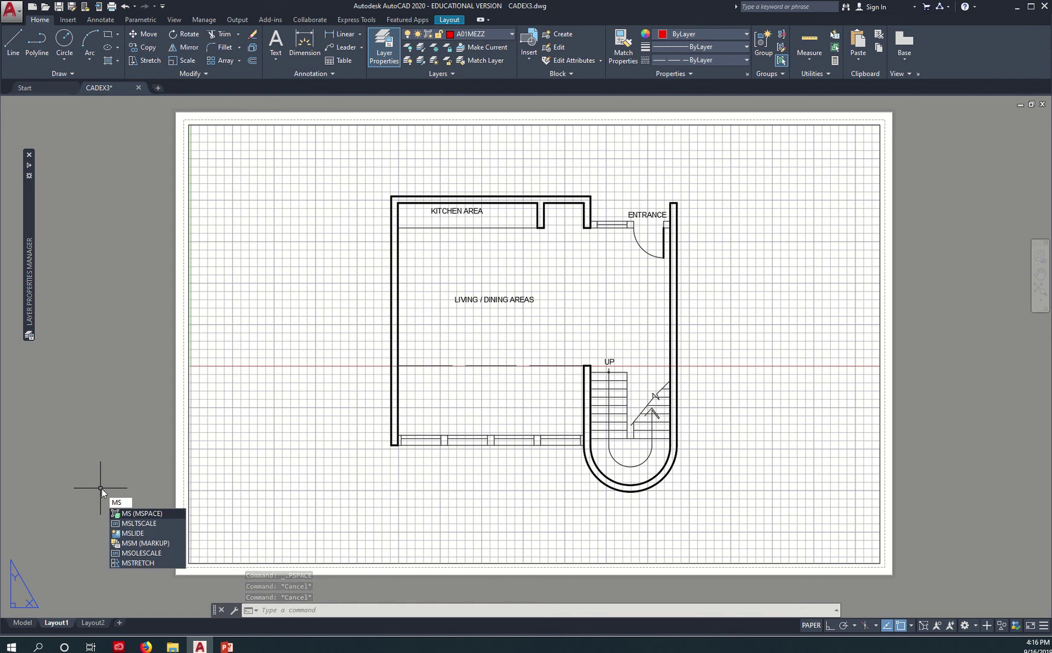
key(Escape)
double_click(316, 421)
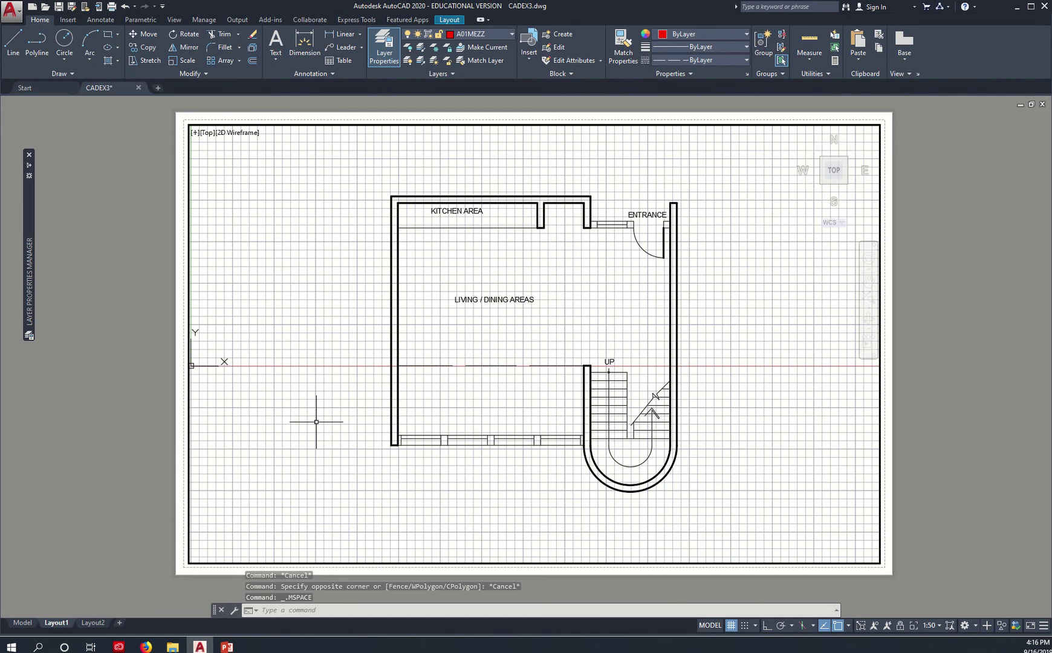
double_click(108, 424)
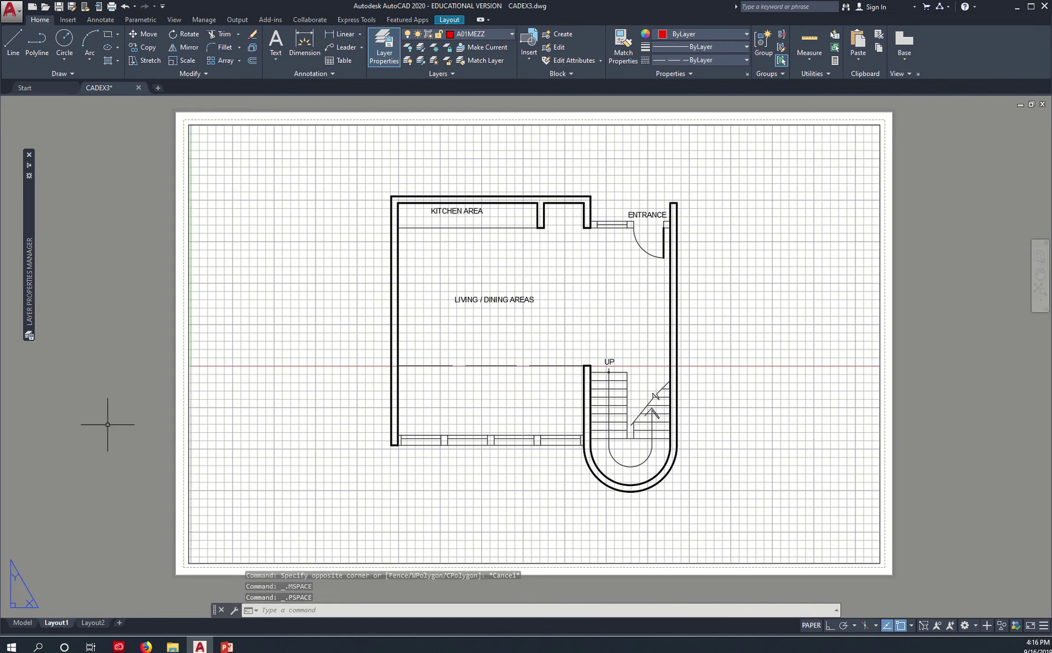